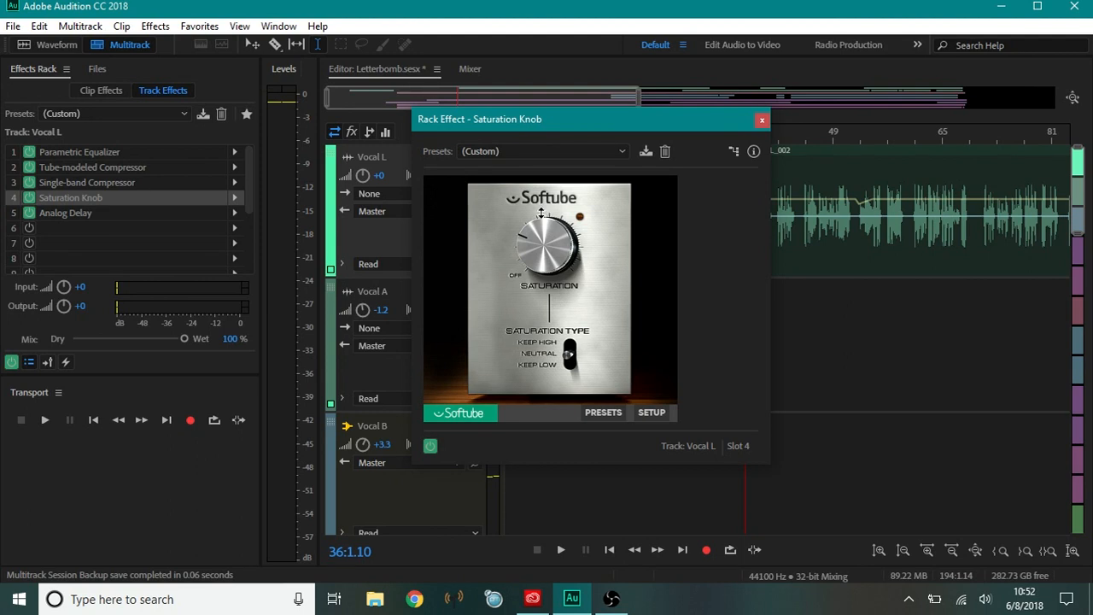
Dial the Vocal L track's Saturation Knob to a low saturation amount and move its window clear of the vocal waveform
mouse_move(540, 211)
mouse_down()
mouse_move(530, 235)
mouse_move(528, 225)
mouse_up()
drag(632, 126, 305, 205)
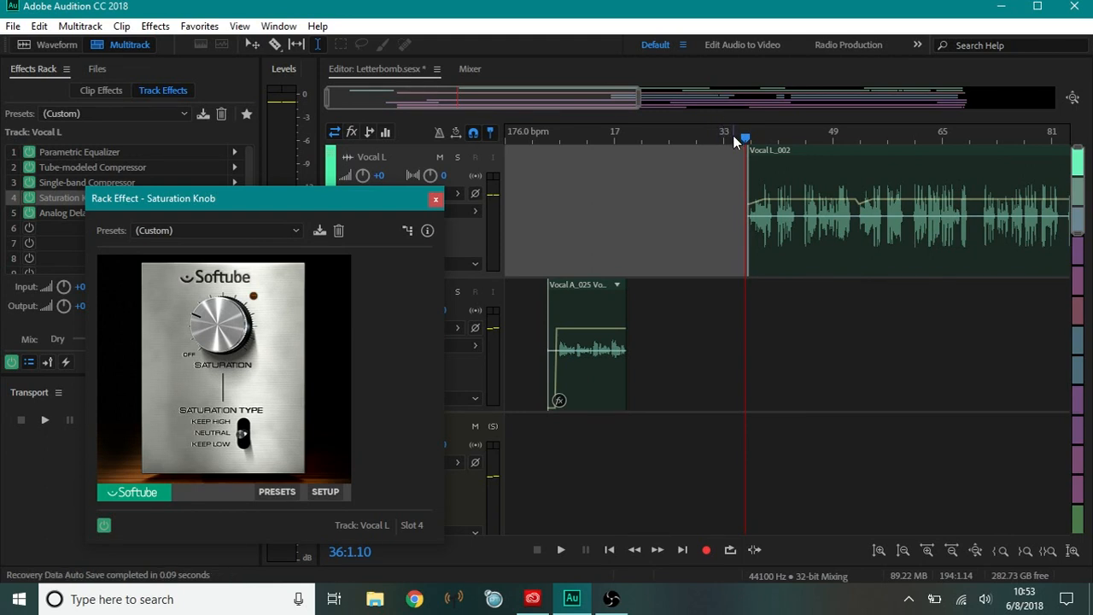
drag(360, 206, 706, 274)
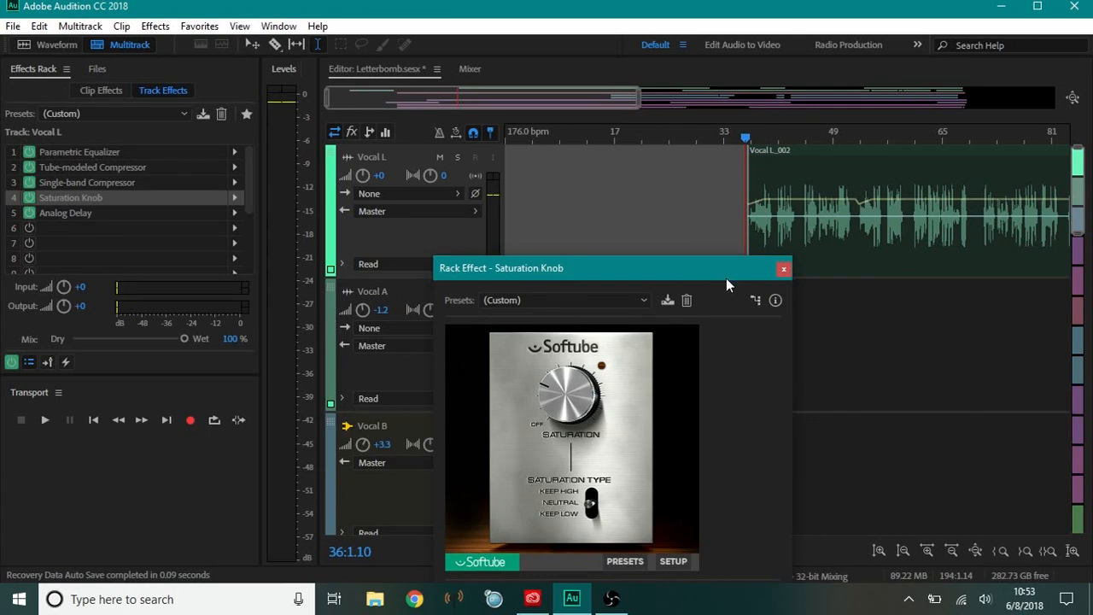
click(783, 271)
drag(623, 263, 376, 64)
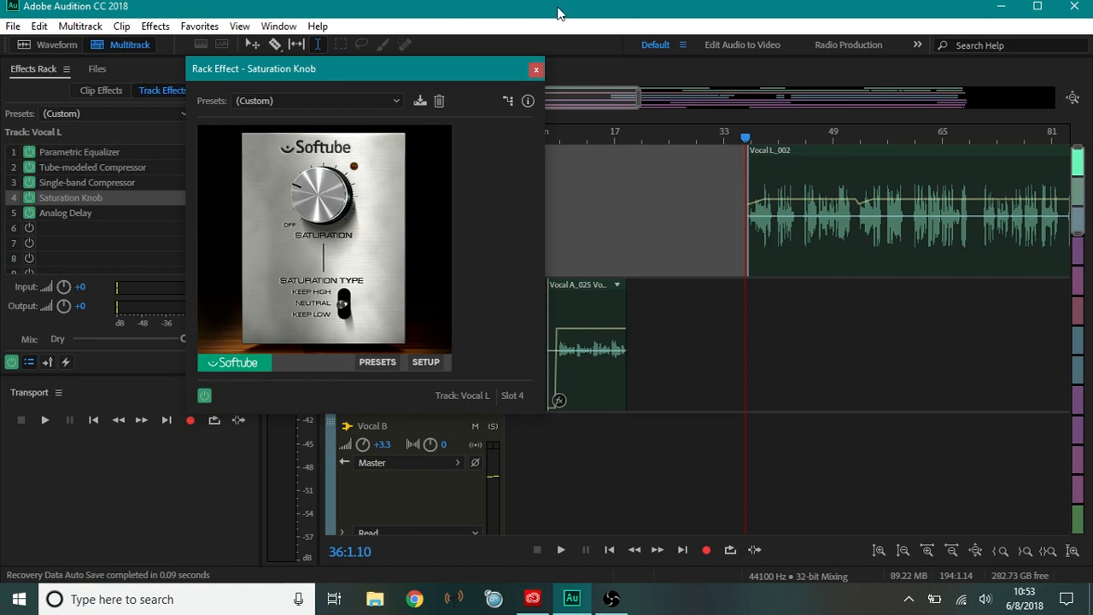
Audition Vocal L from about bar 36 while toggling Saturation Knob off and on, leaving the effect enabled
click(205, 395)
drag(431, 56, 493, 86)
click(457, 157)
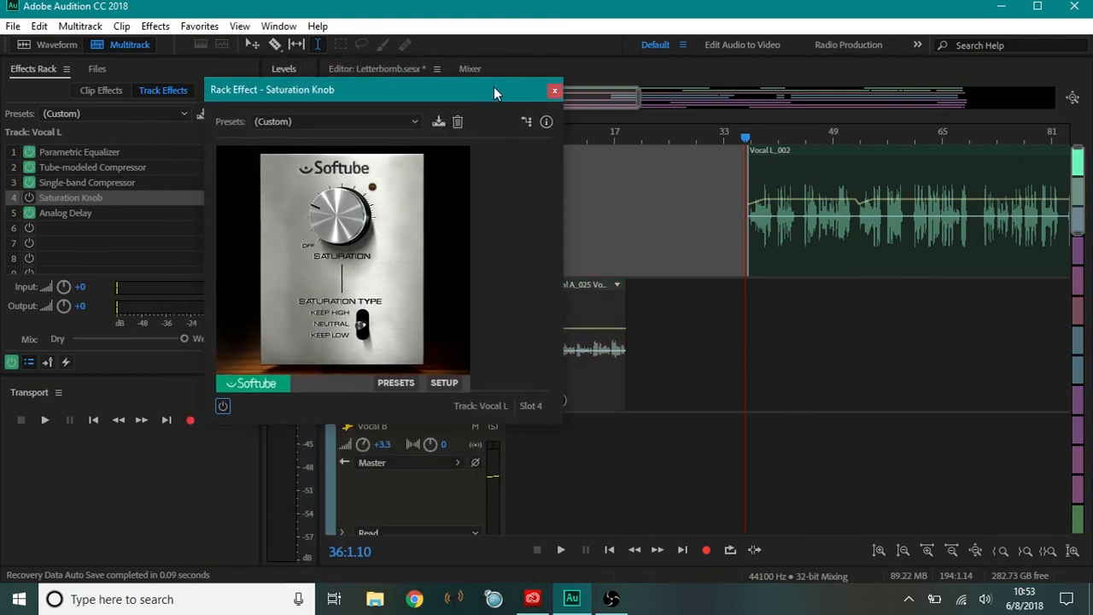
key(space)
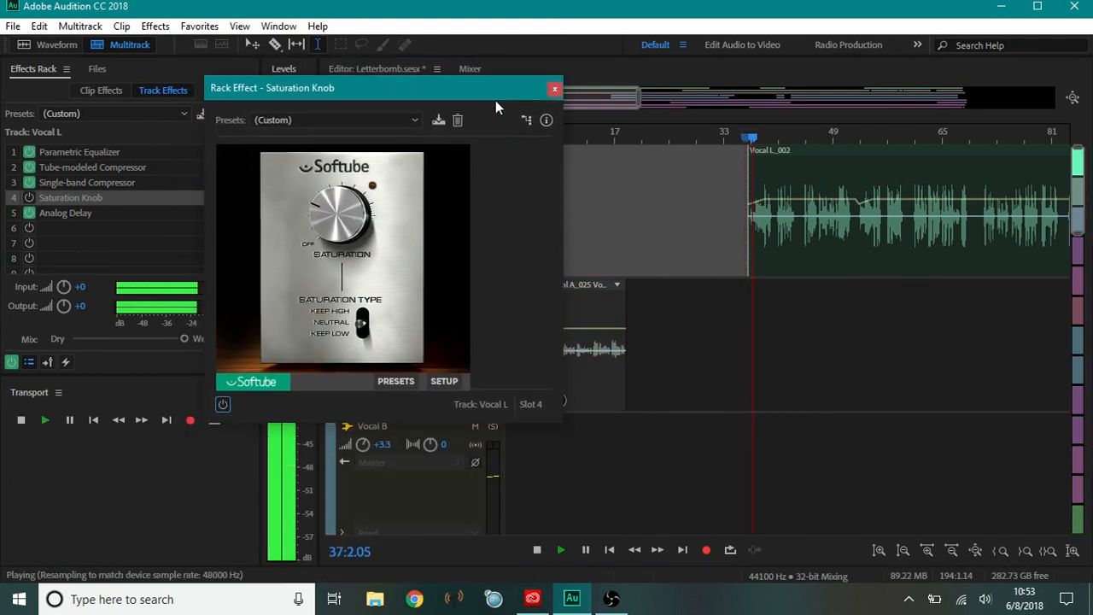
click(224, 404)
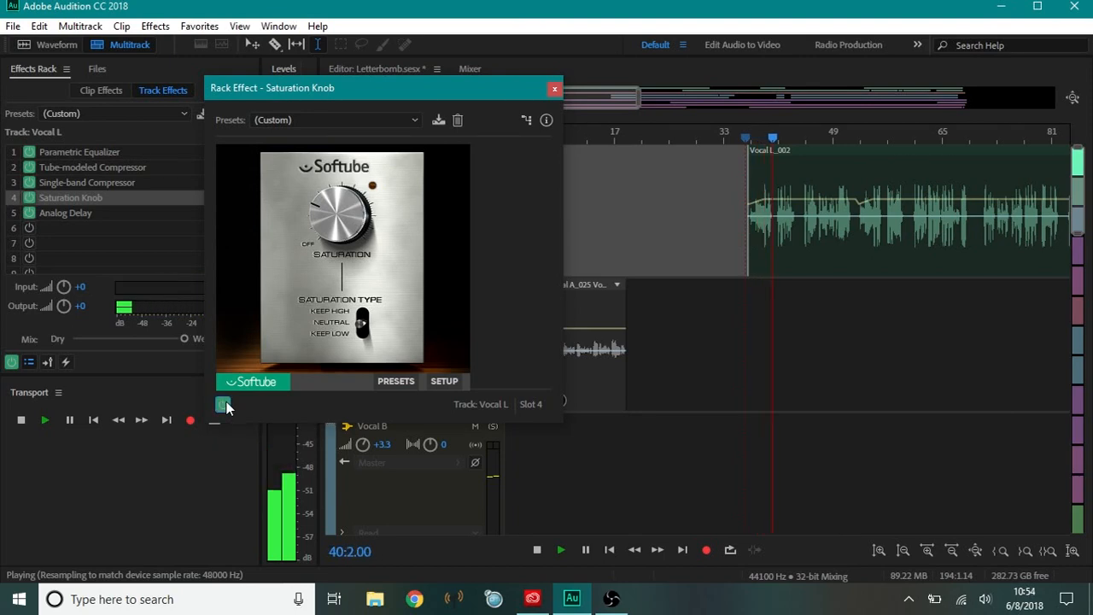
click(224, 405)
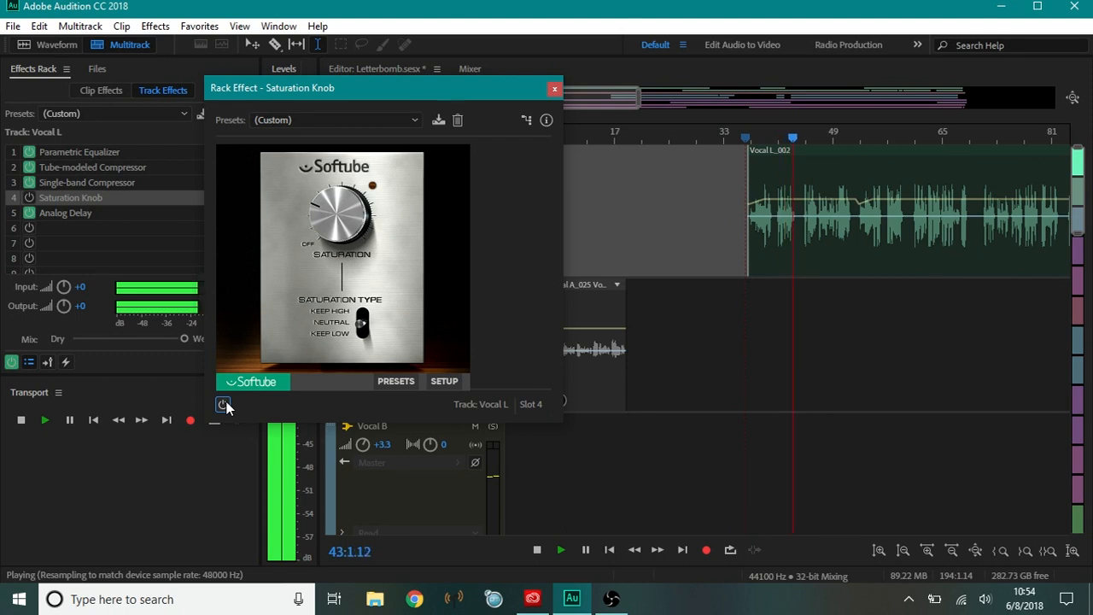
key(space)
click(223, 405)
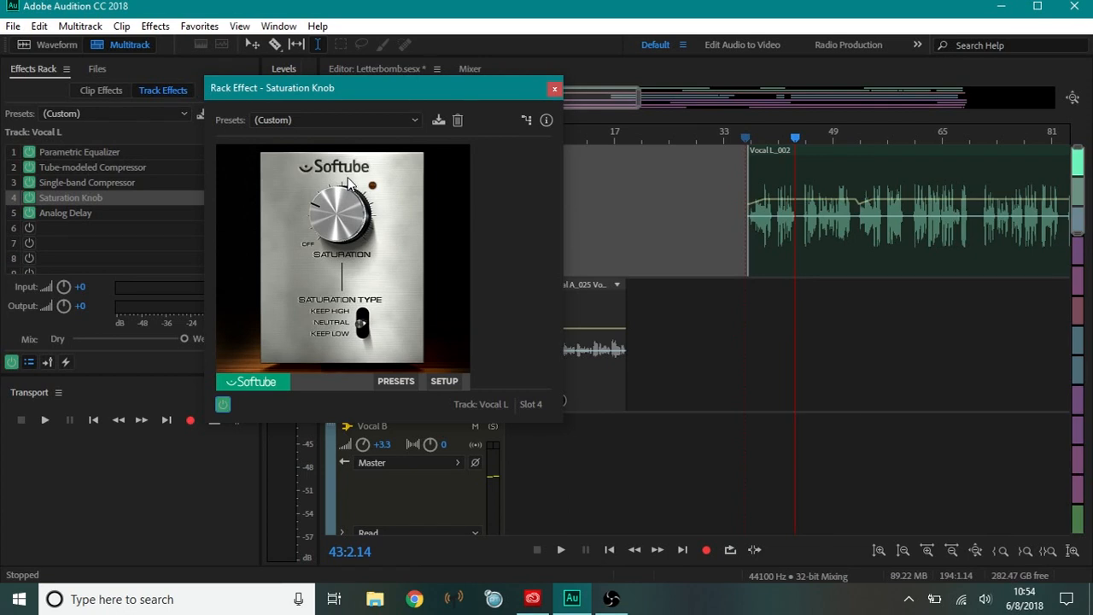
Replay Vocal L from about bar 36 with Saturation Knob bypassed and then enabled, and close the effect window
drag(338, 96, 474, 130)
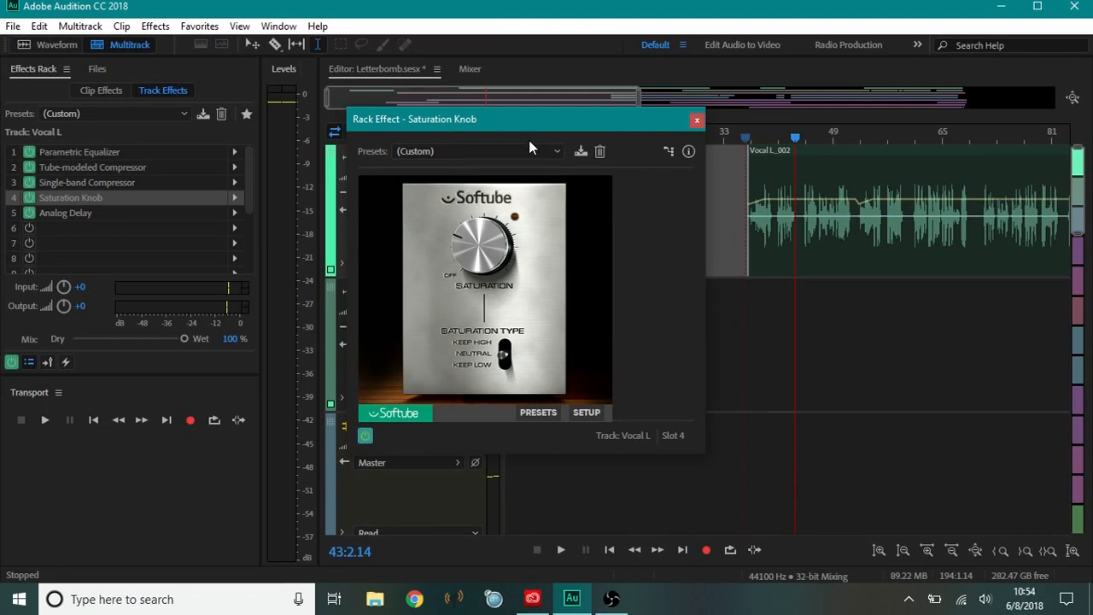
drag(532, 119, 340, 117)
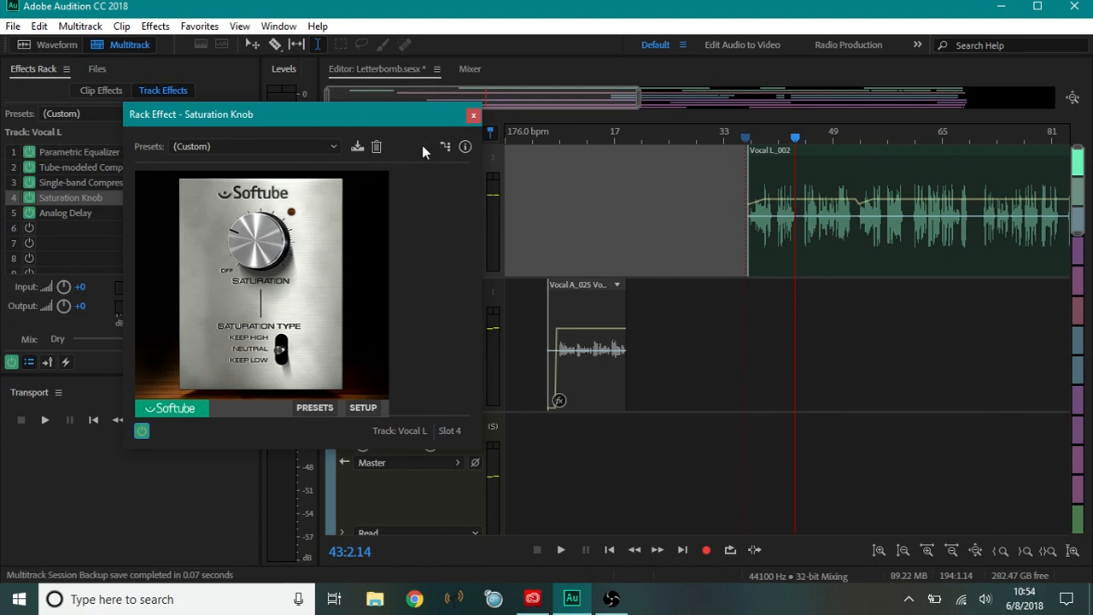
mouse_move(421, 119)
mouse_down()
mouse_move(411, 216)
mouse_move(341, 231)
mouse_move(424, 124)
mouse_up()
click(746, 138)
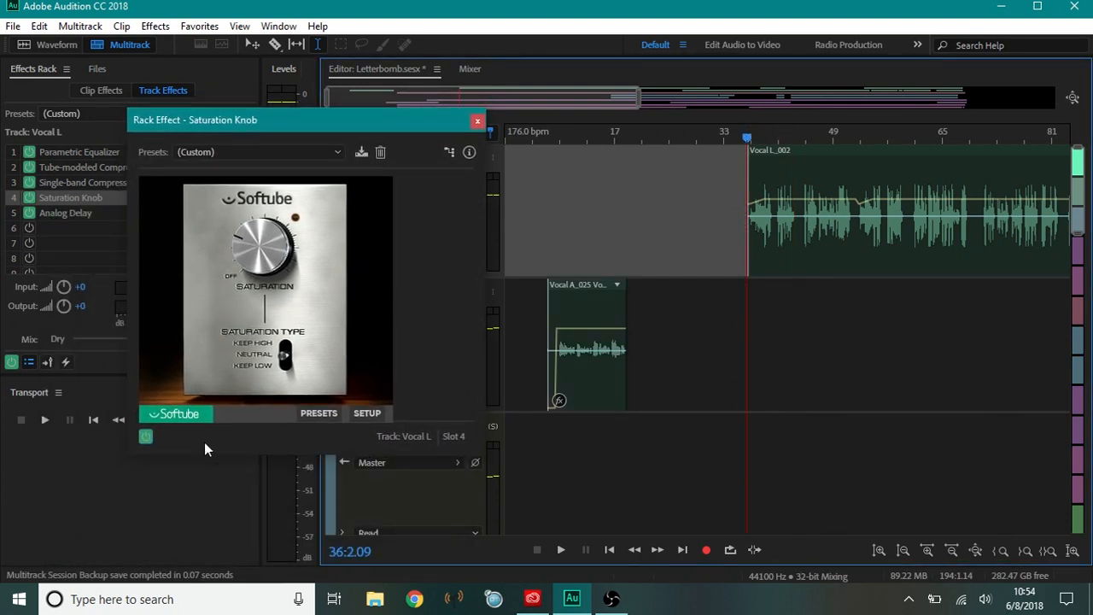
click(146, 437)
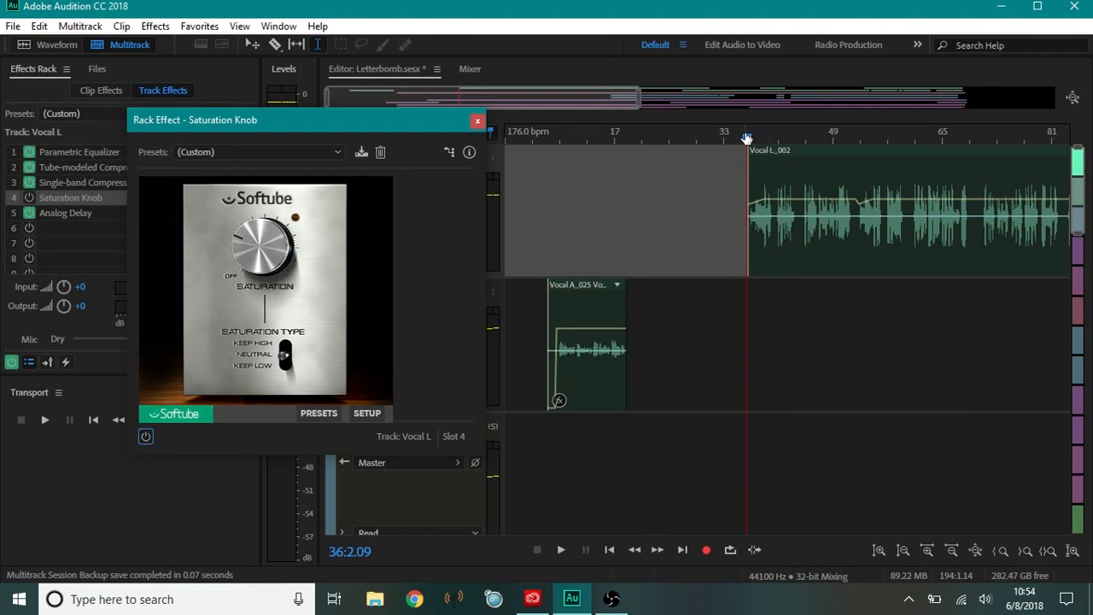
key(space)
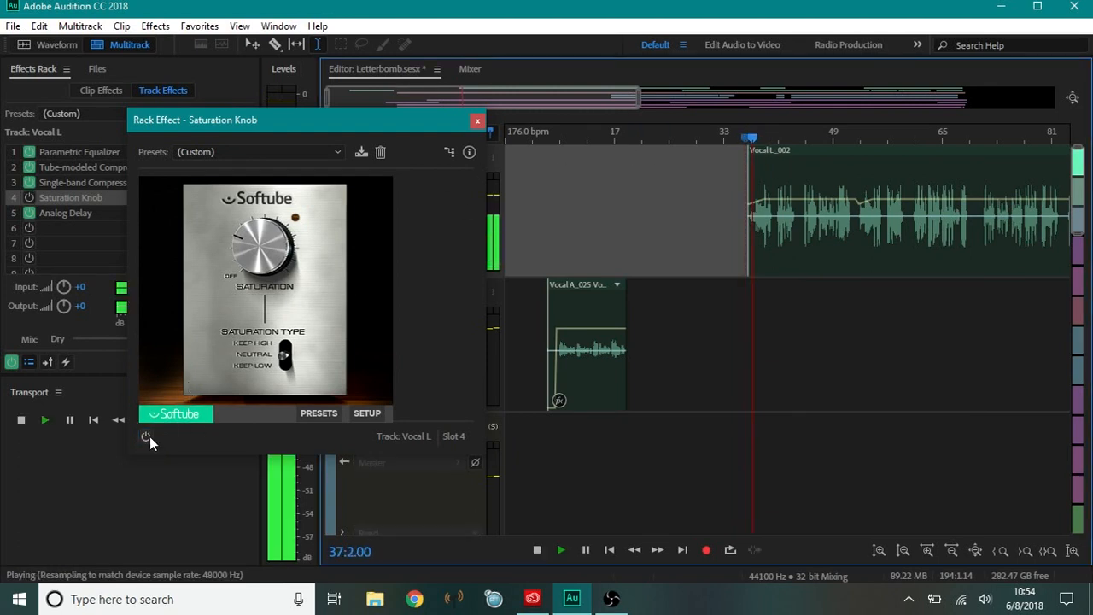
click(149, 438)
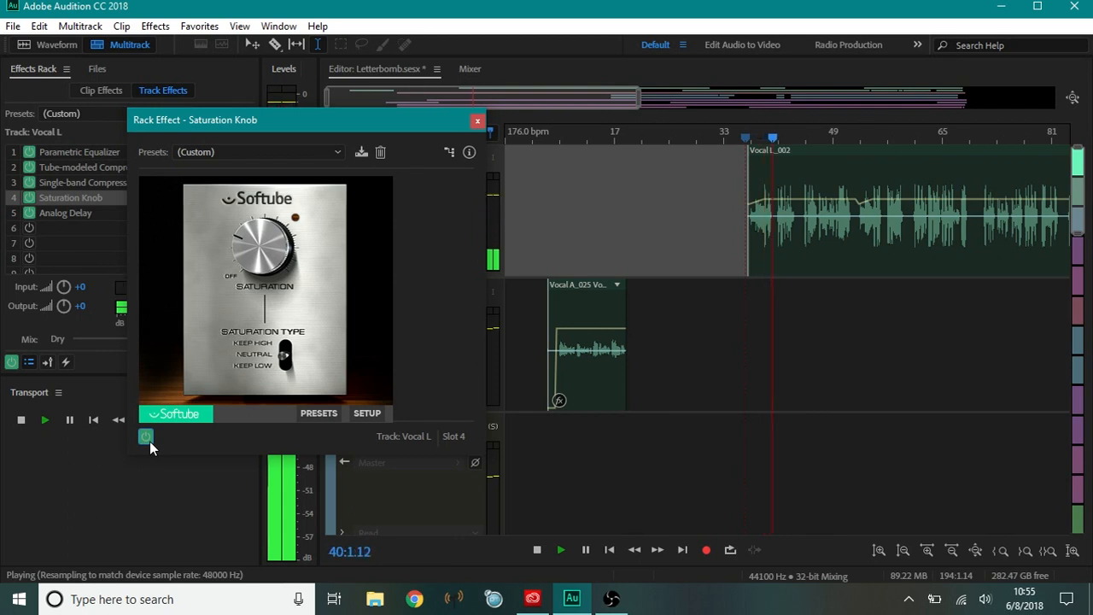
click(478, 120)
key(space)
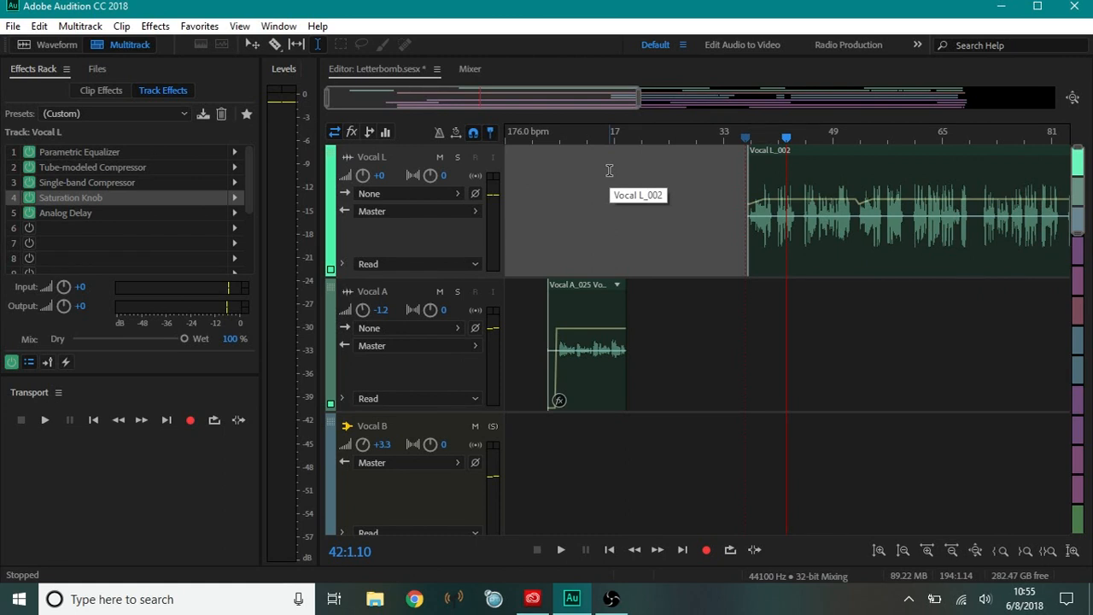
Open the Saturation Knob among the clip effects of the short Viola_008 clip near bar 113 on the Viola track
drag(547, 105, 587, 111)
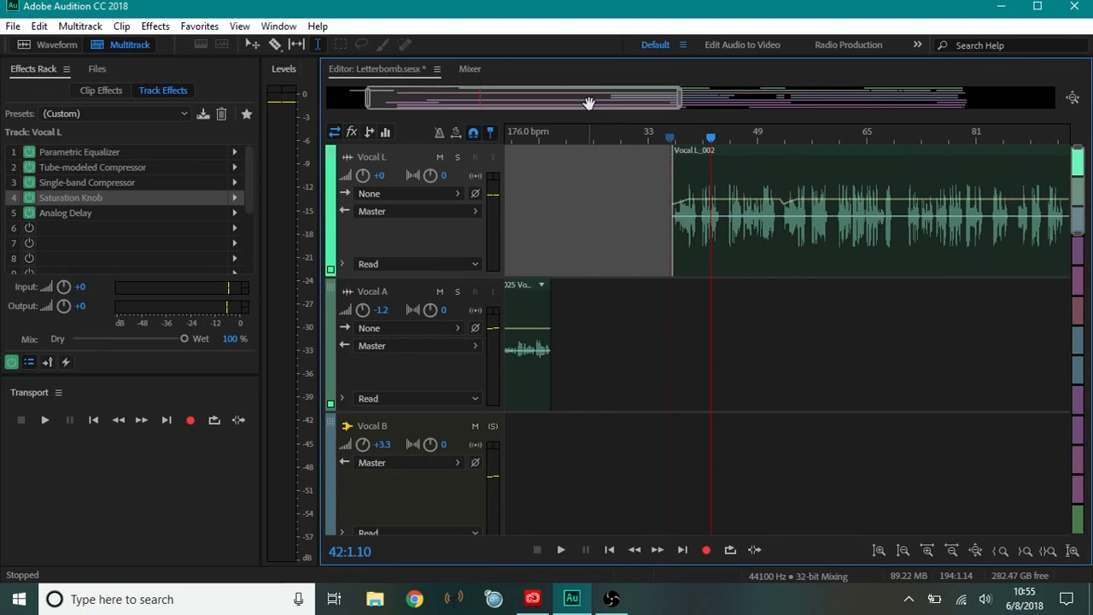
drag(585, 104, 690, 104)
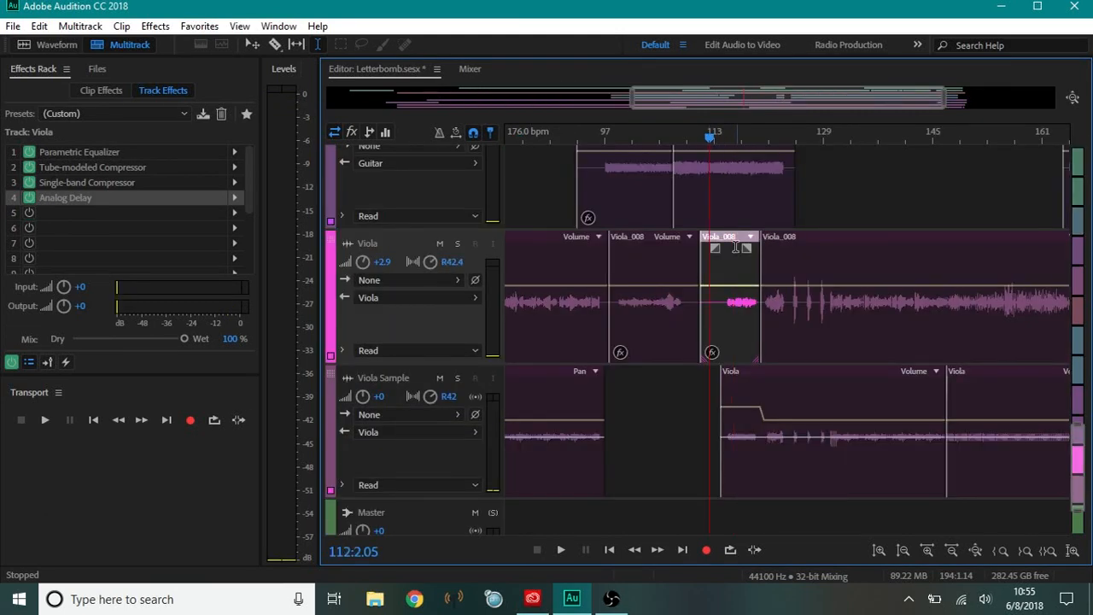
click(96, 90)
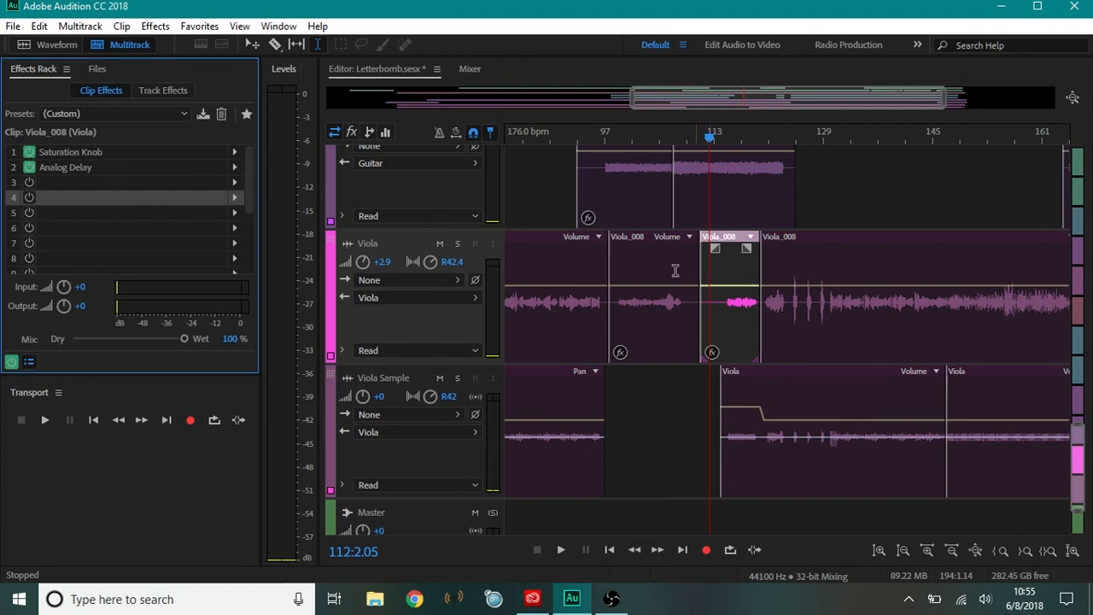
click(91, 152)
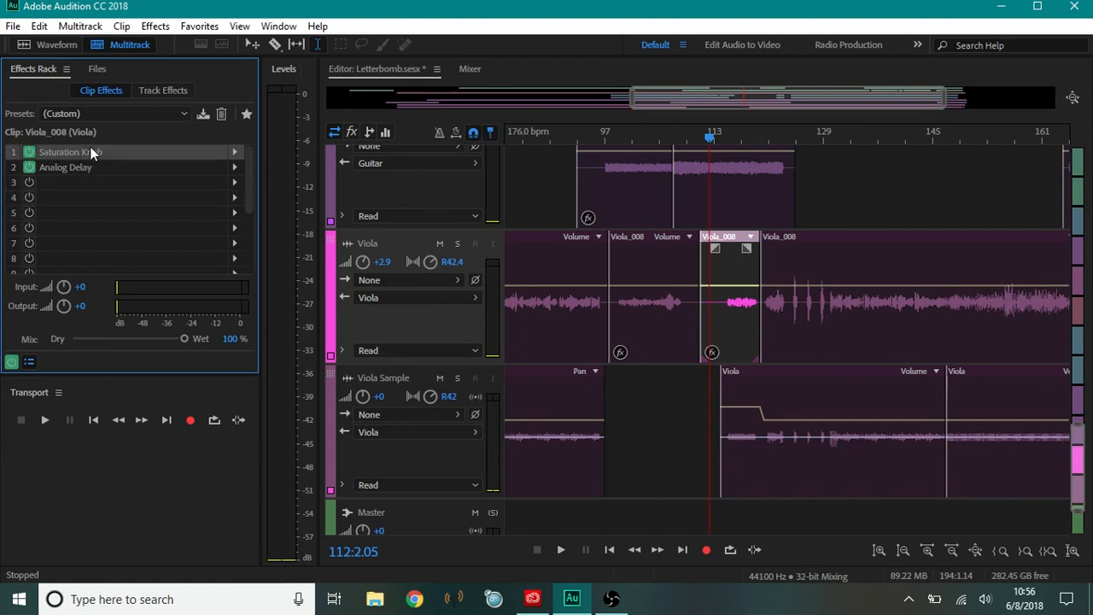
double_click(91, 152)
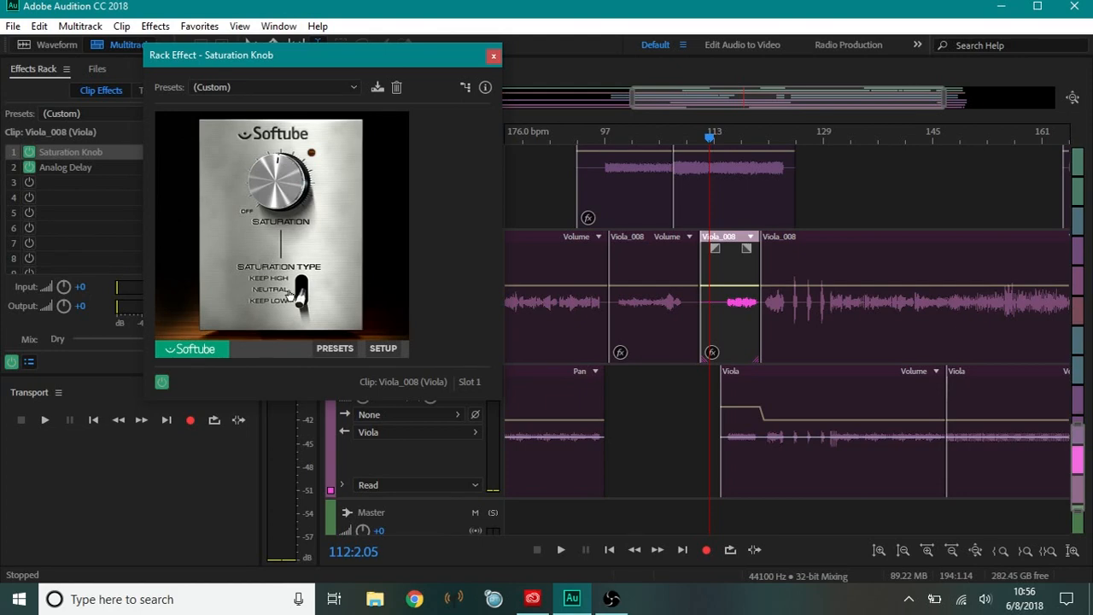
click(492, 58)
drag(458, 63, 352, 51)
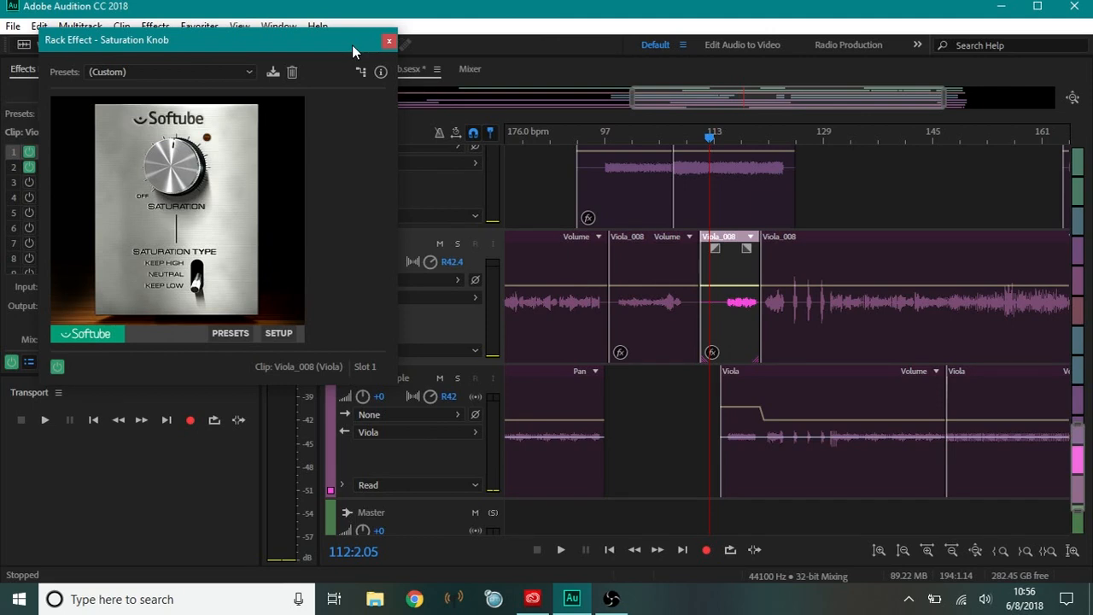
Solo the Viola and Viola Sample tracks and place the playhead at about bar 114
click(457, 244)
click(456, 378)
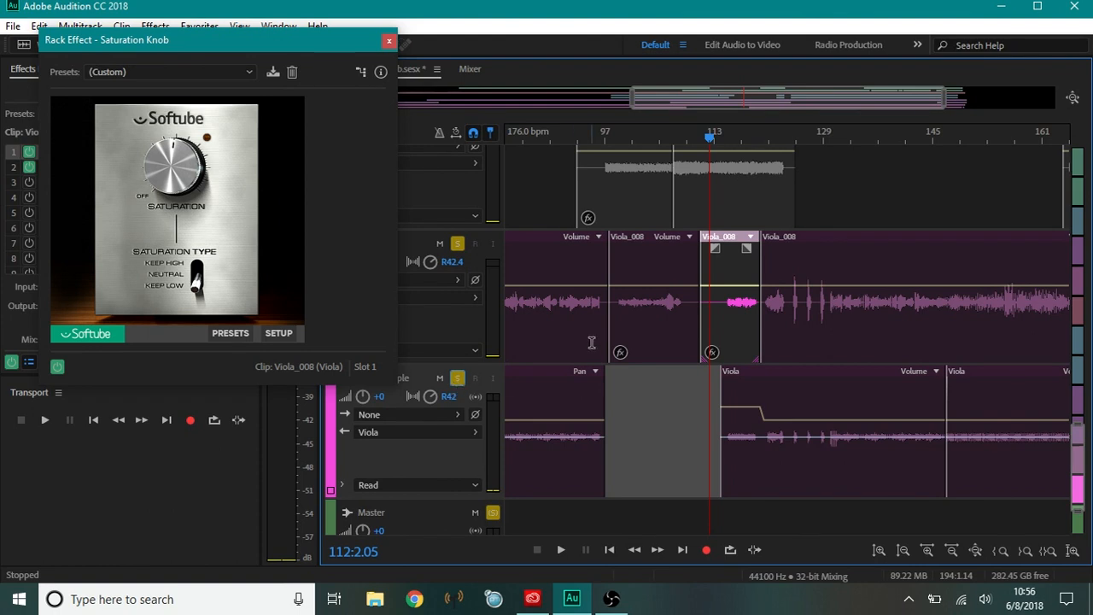
click(726, 140)
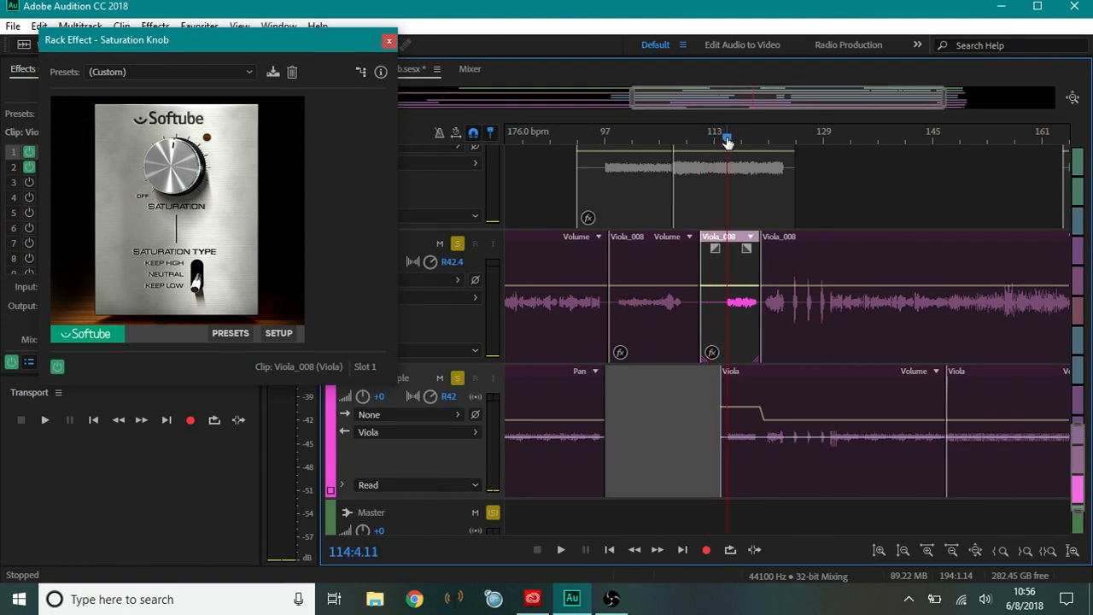
drag(726, 140, 724, 141)
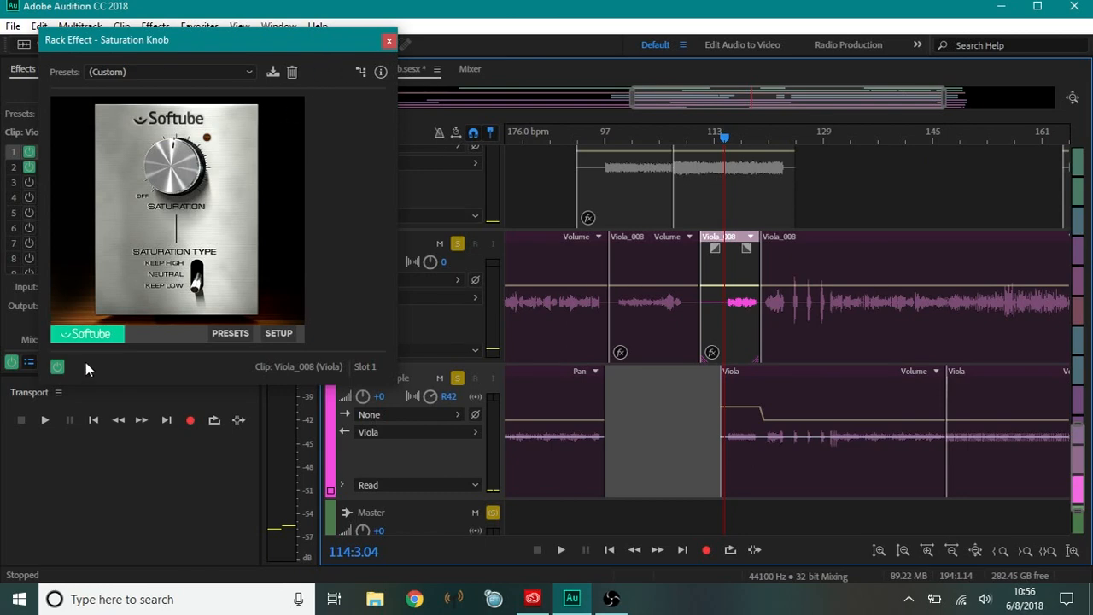
Unsolo Viola Sample and audition the Viola_008 clip alone with Saturation Knob bypassed and then enabled
click(457, 377)
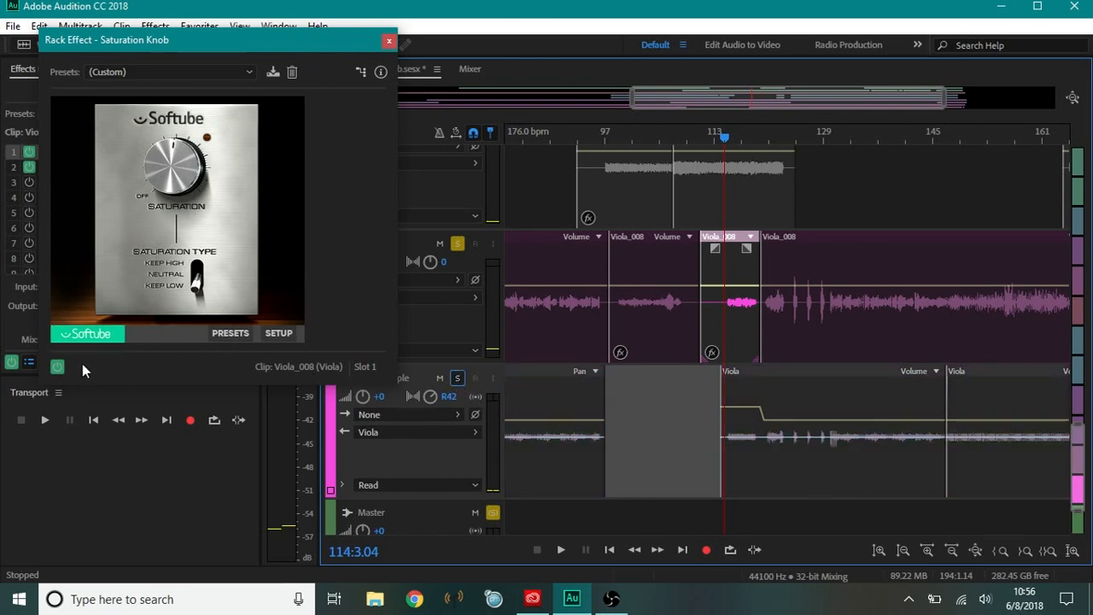
click(57, 368)
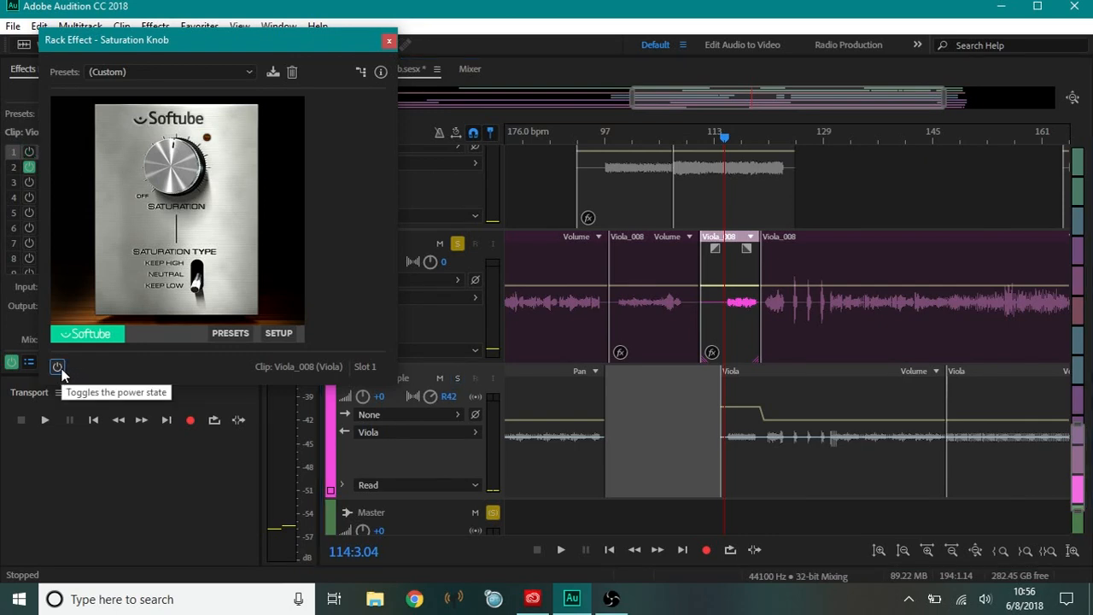
key(space)
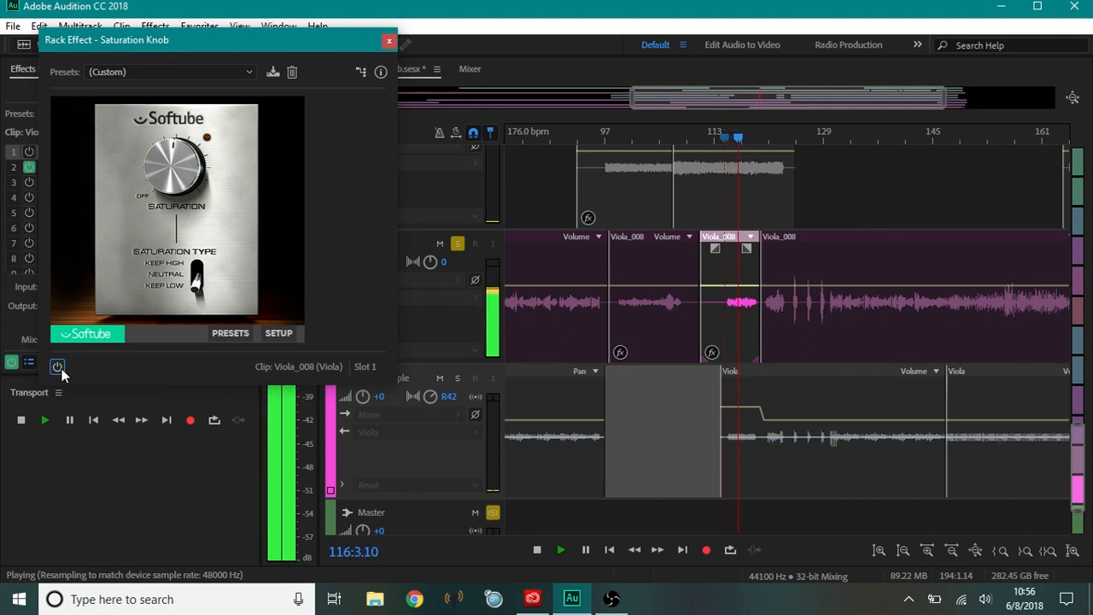
click(57, 367)
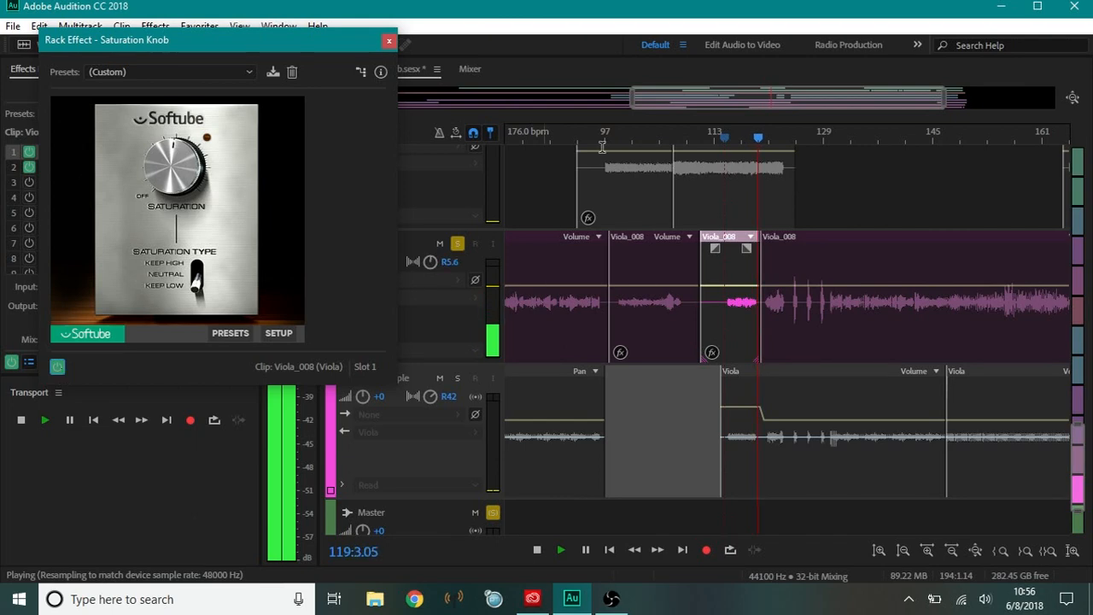
click(724, 137)
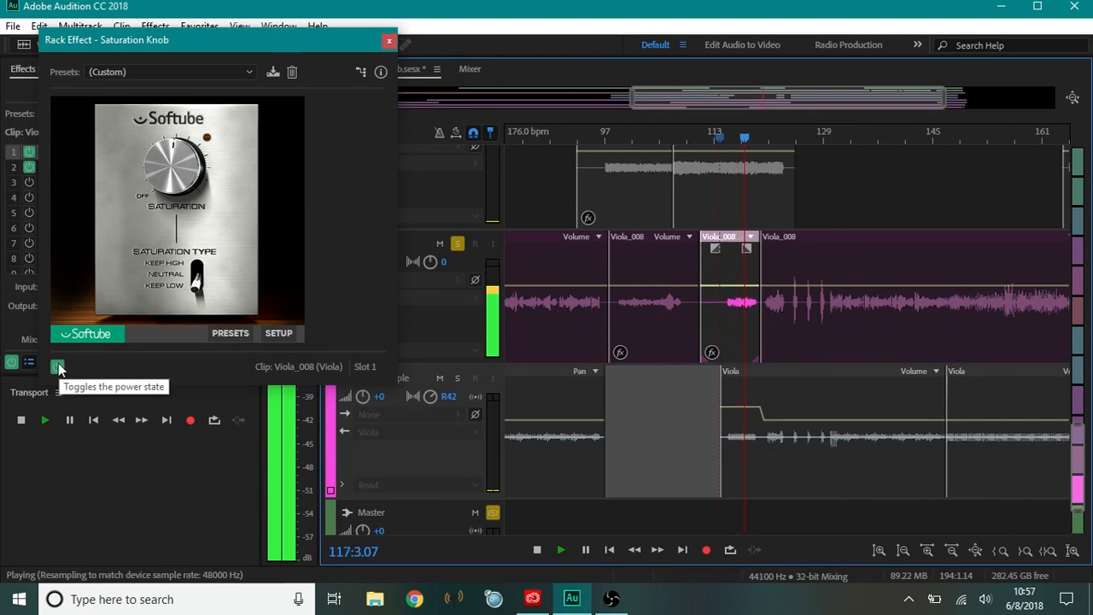
key(space)
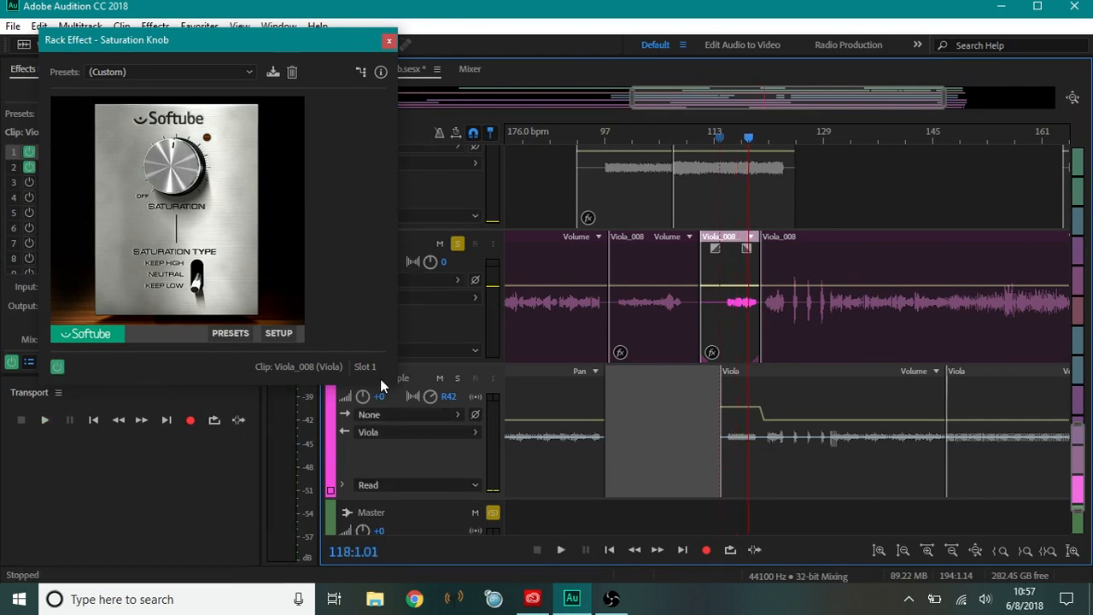
Solo Viola Sample again and audition both viola tracks from about bar 114 with Saturation Knob bypassed and then enabled
click(459, 376)
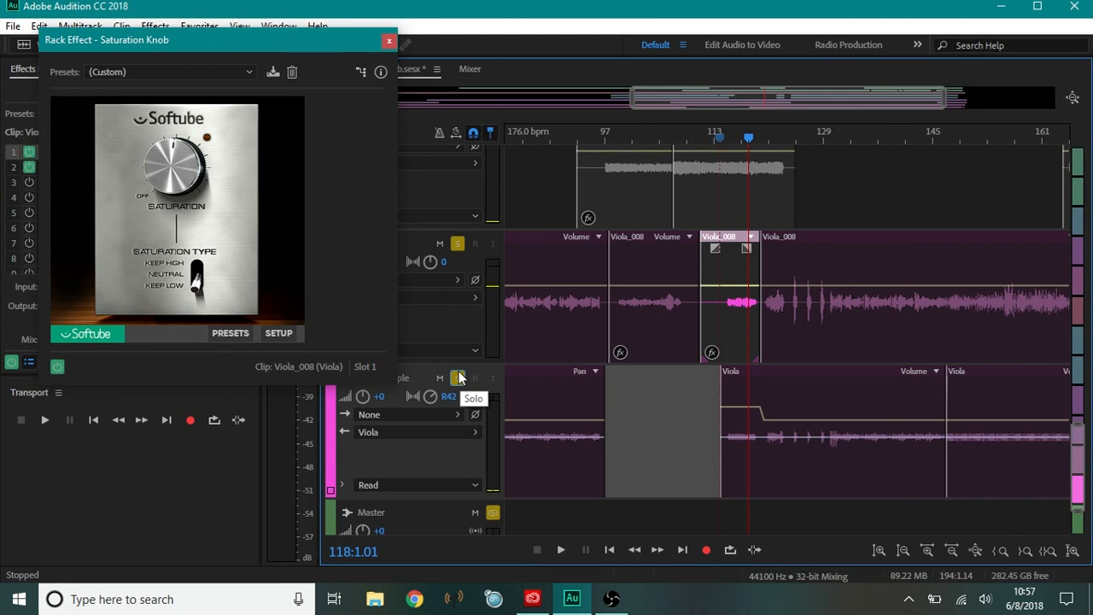
click(722, 142)
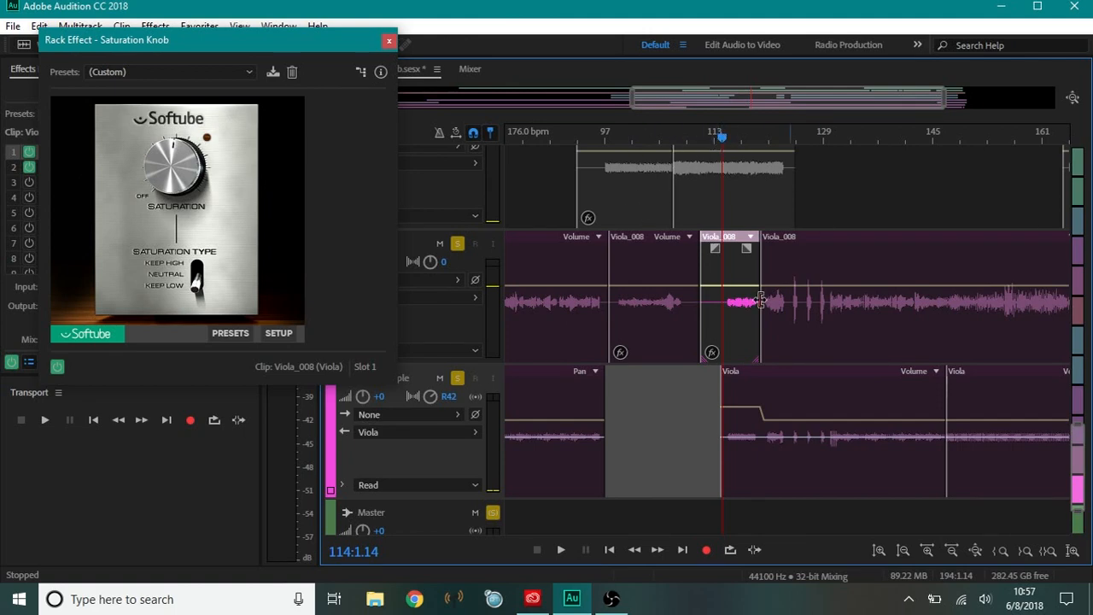
click(57, 368)
key(space)
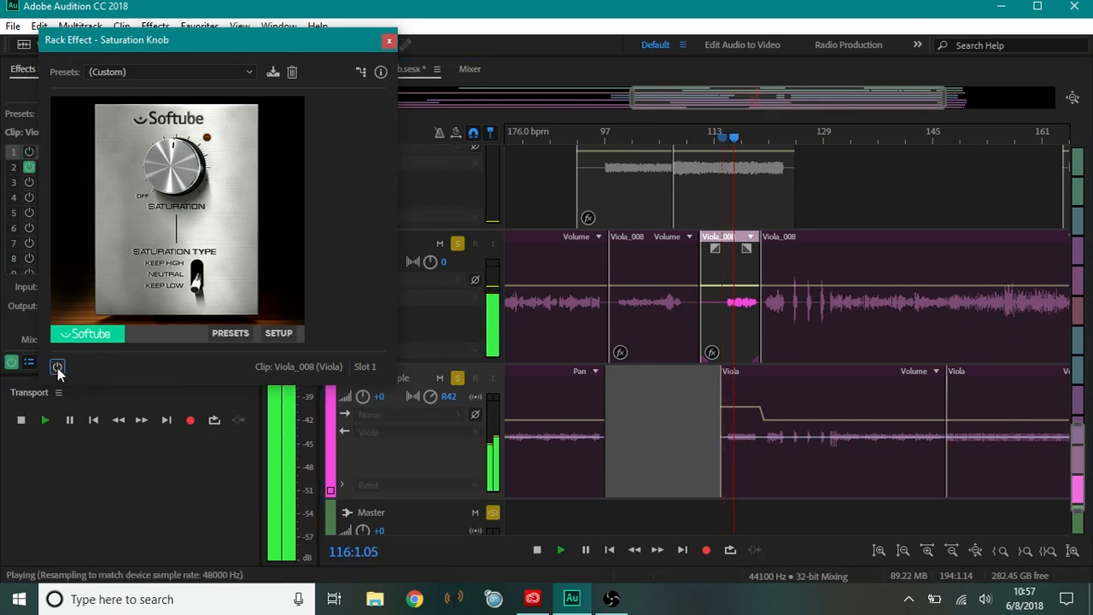
click(58, 367)
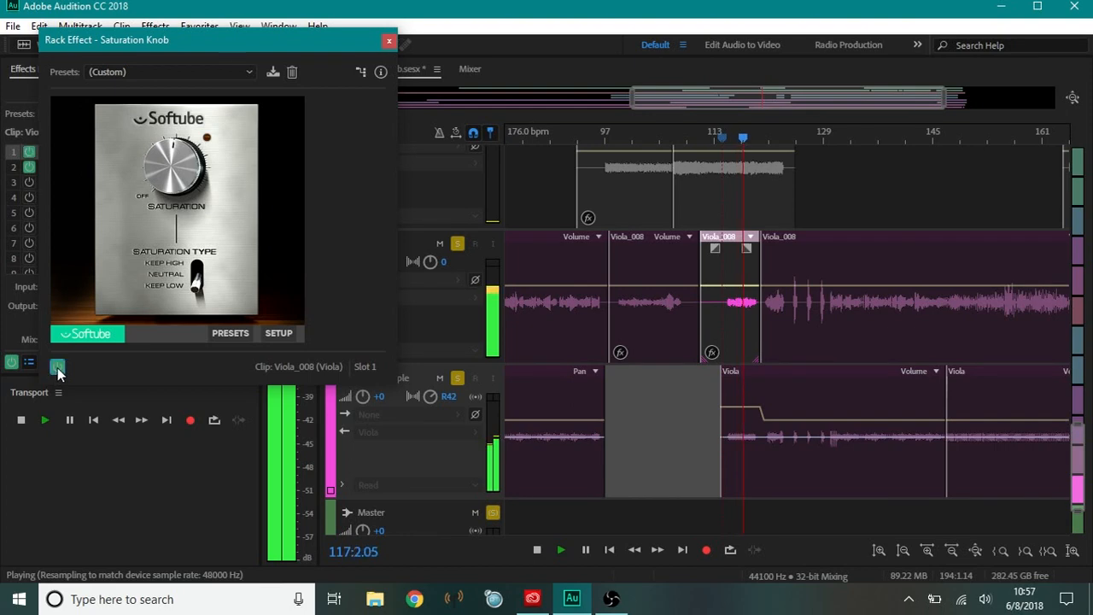
key(space)
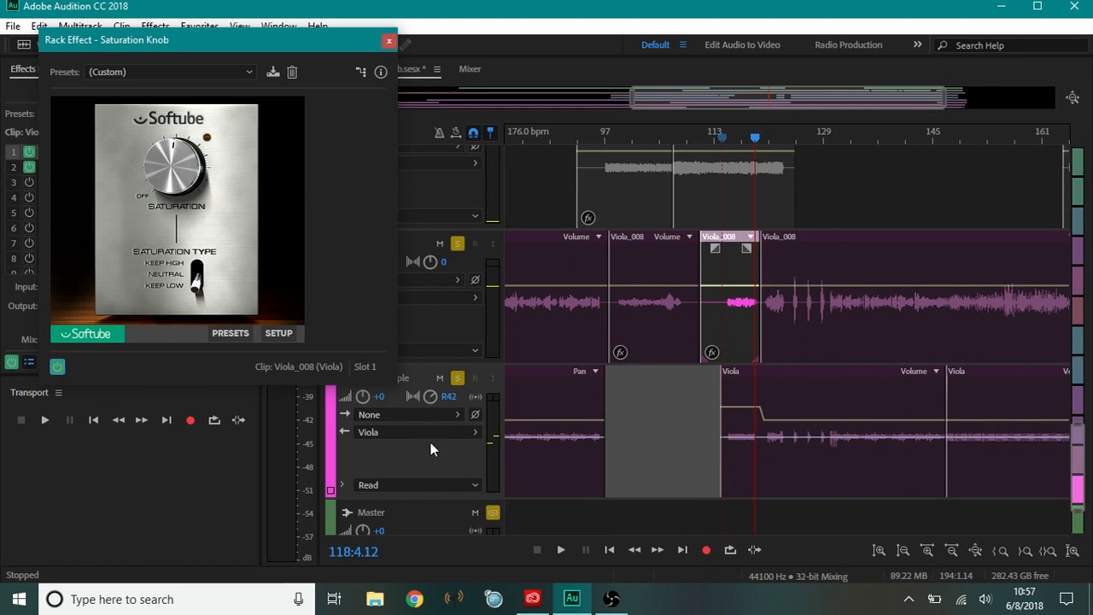
Unsolo Viola and Viola Sample and audition the full mix from about bar 113 with Saturation Knob bypassed and then enabled
click(456, 244)
click(456, 377)
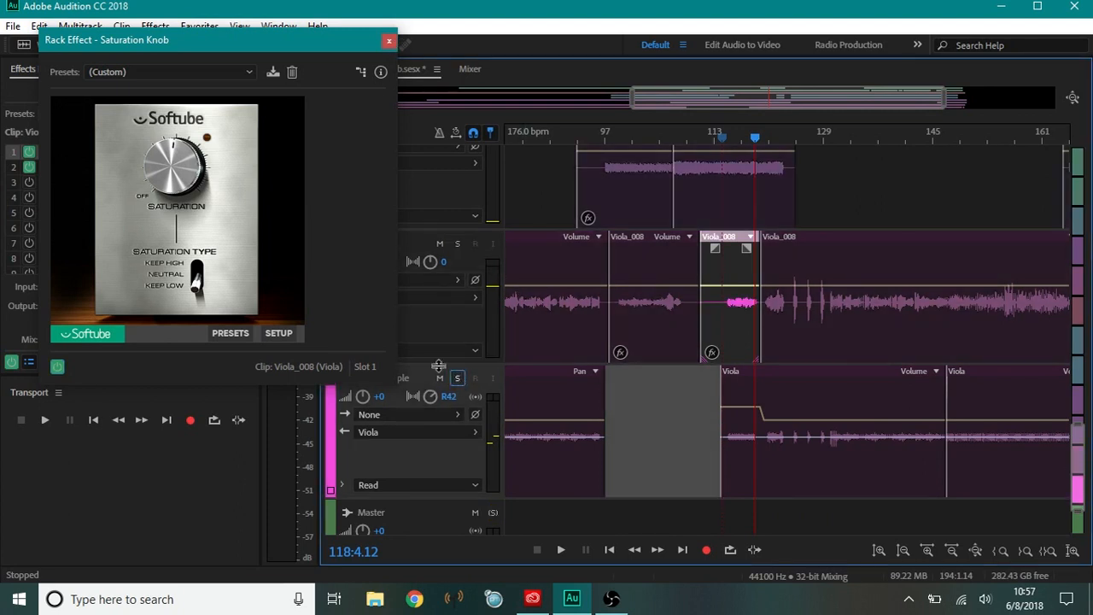
click(57, 365)
drag(726, 136, 718, 136)
key(space)
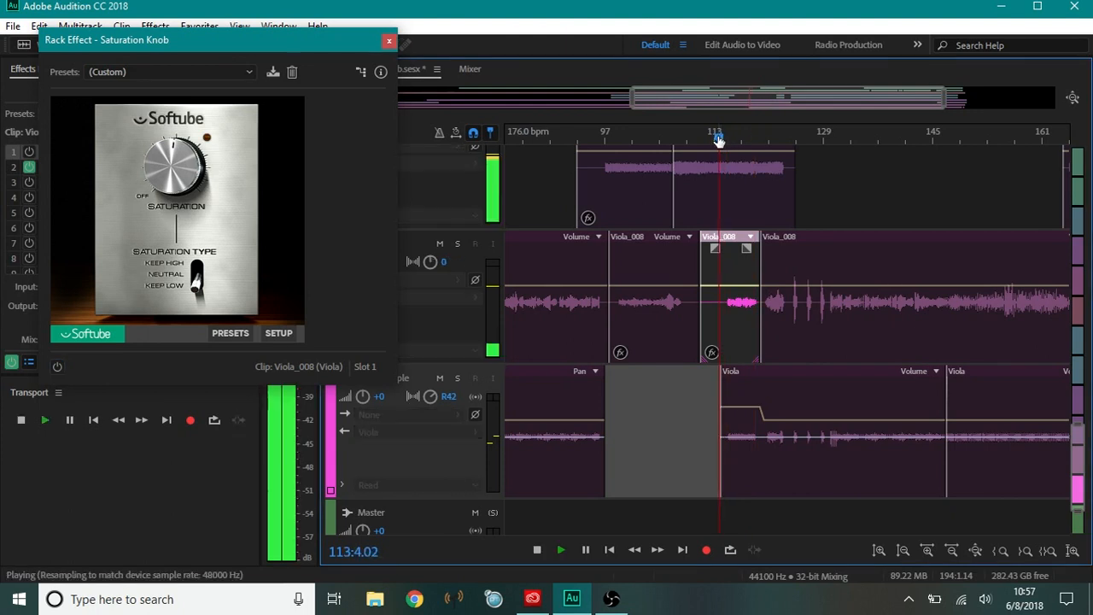
click(57, 365)
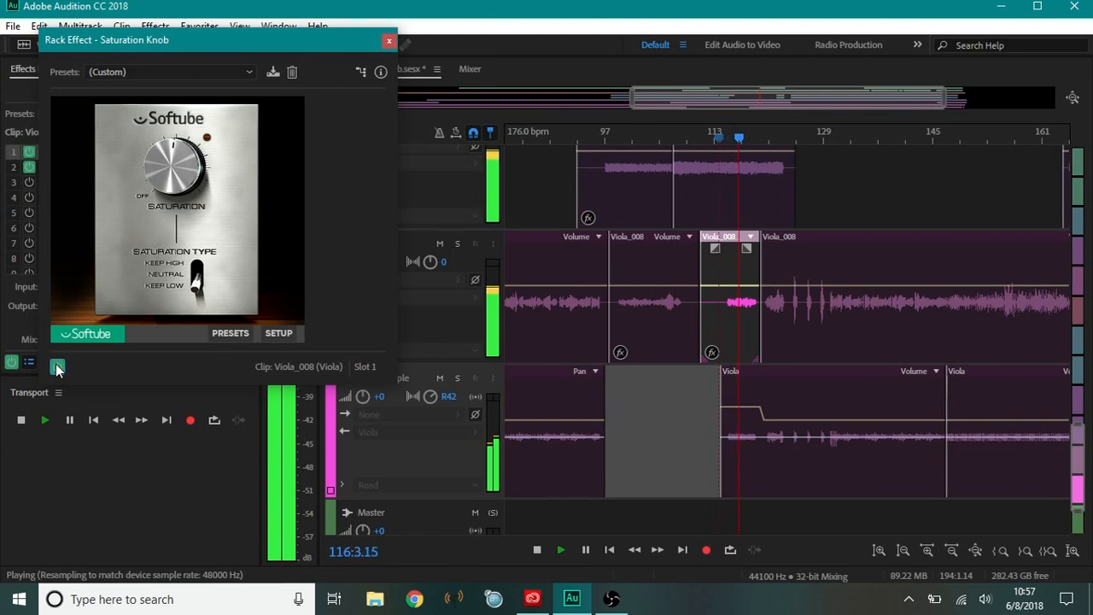
key(space)
click(388, 42)
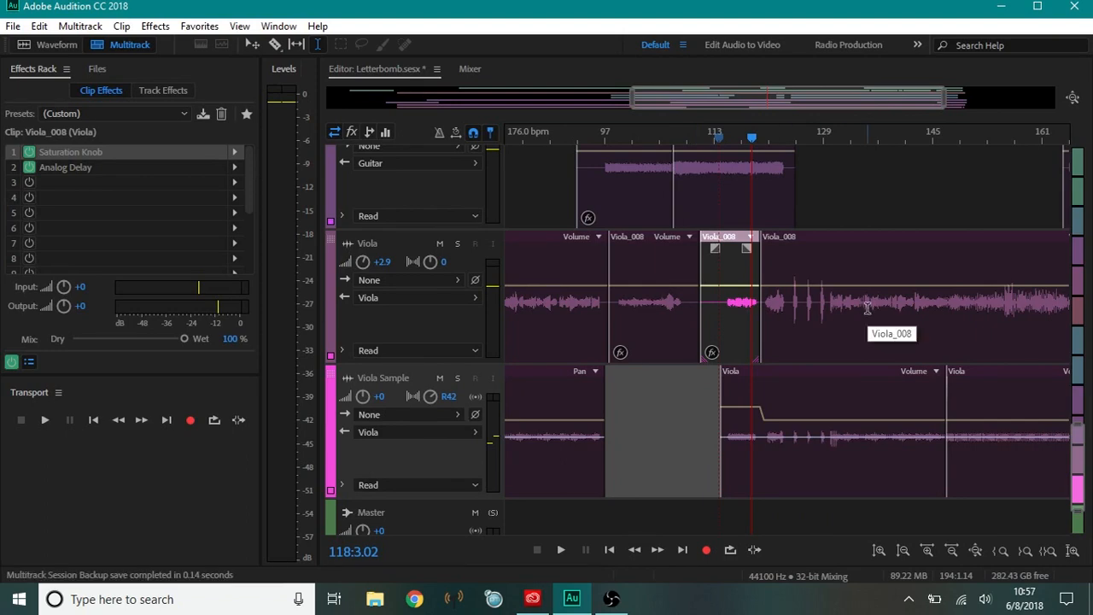
Examine the Saturation Knob settings of the short Vocal A_019 clip near bar 154 on the Vocal A track
scroll(864, 295, up, 3)
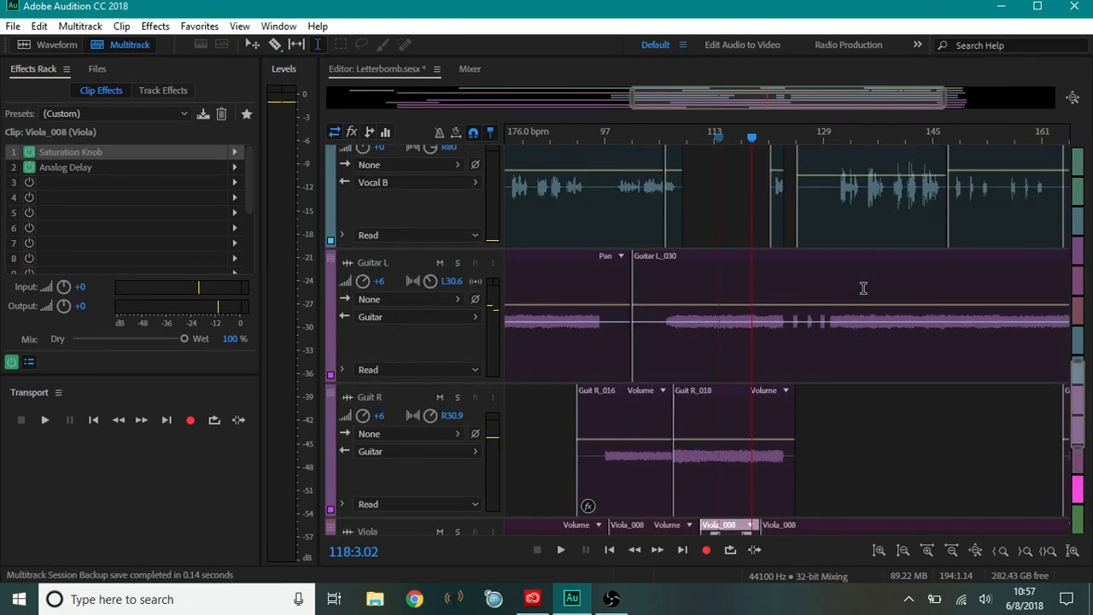
scroll(863, 288, up, 2)
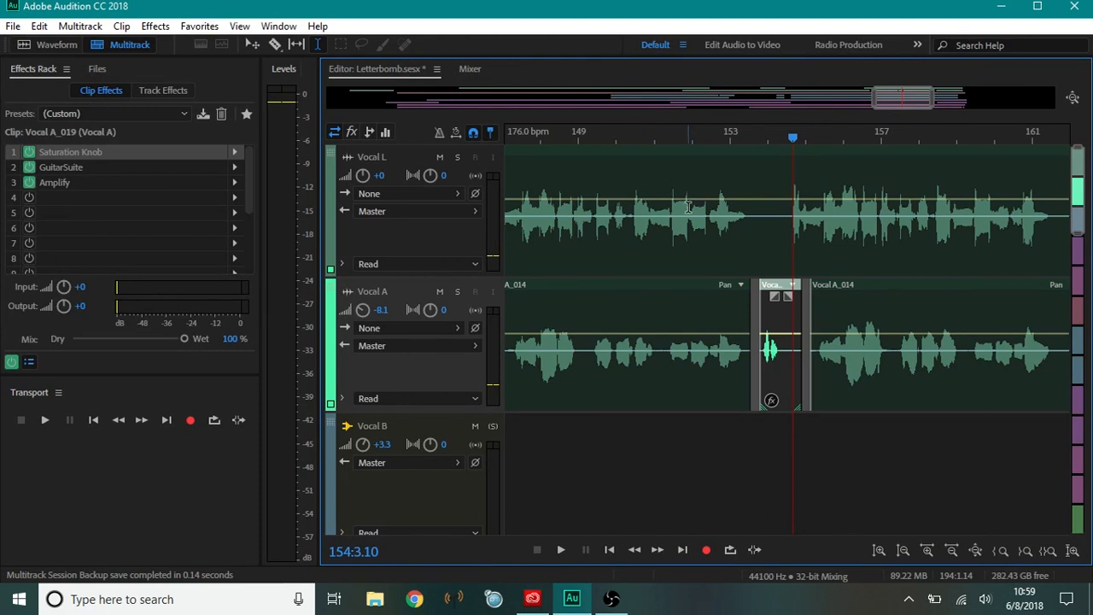
click(175, 153)
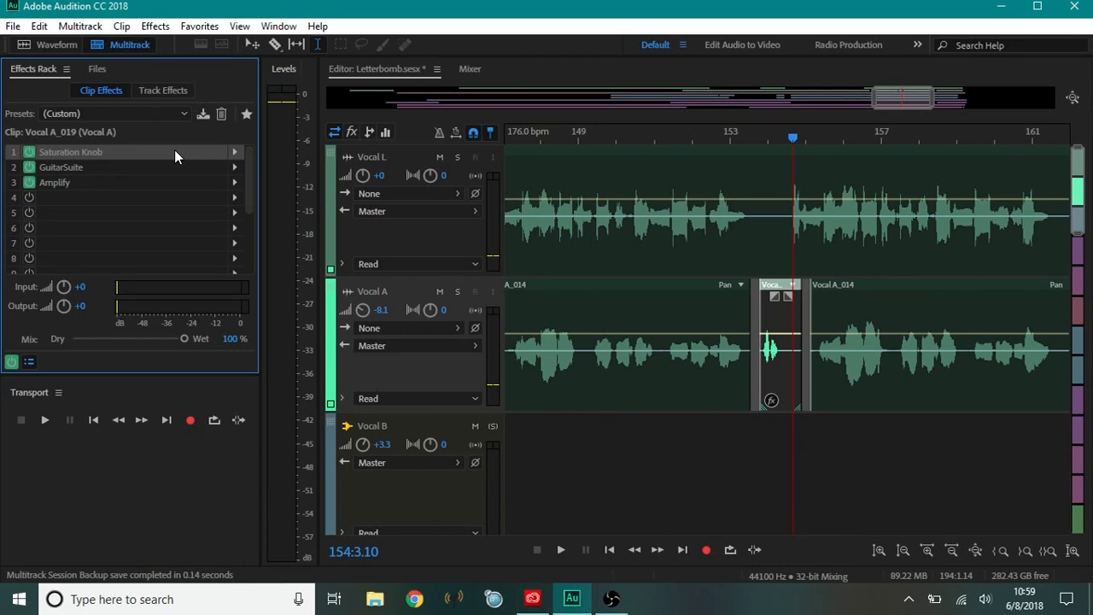
double_click(174, 151)
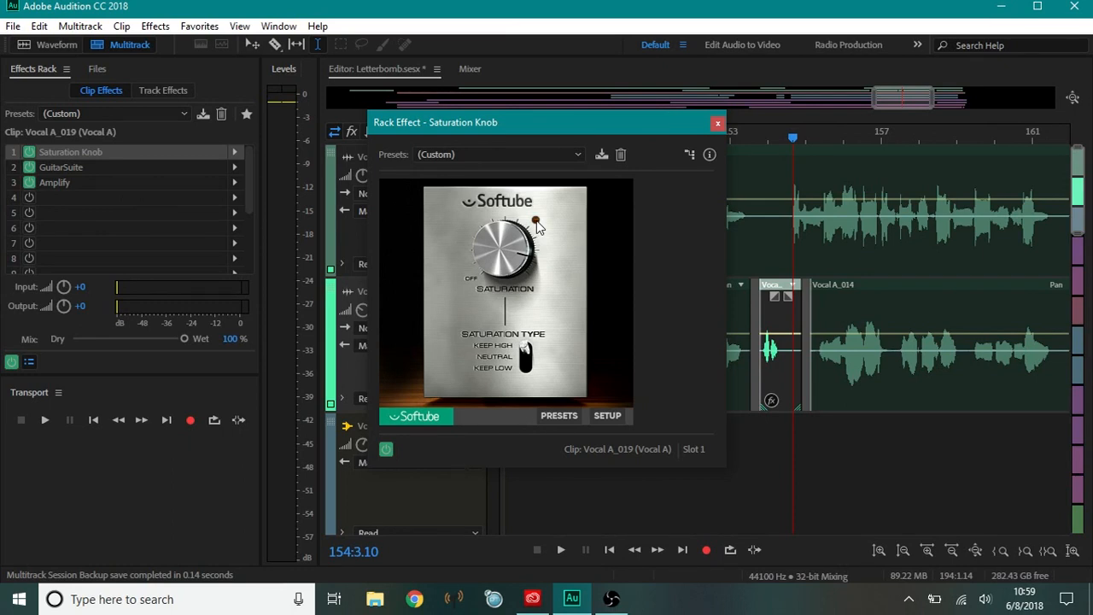
click(717, 123)
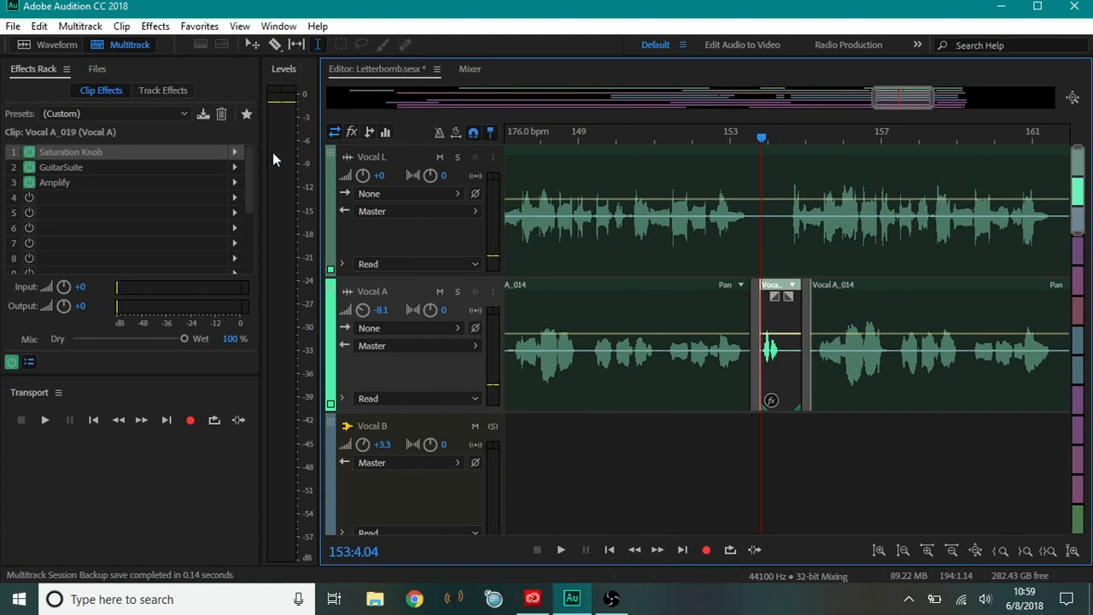
Examine the GuitarSuite and Amplify effects on the Vocal A_019 clip
double_click(117, 166)
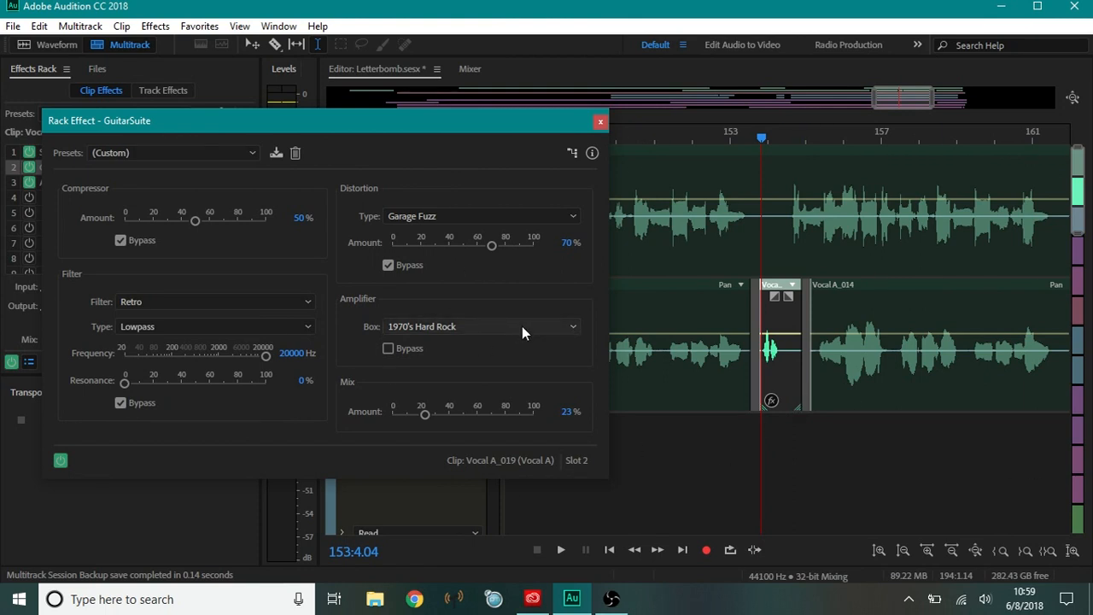
click(600, 123)
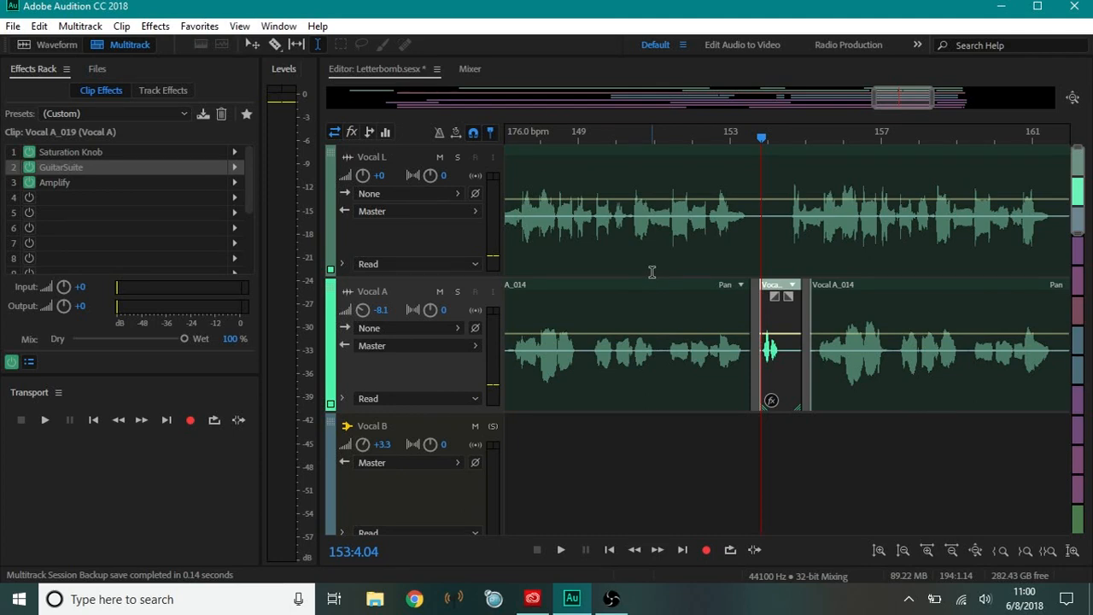
double_click(78, 186)
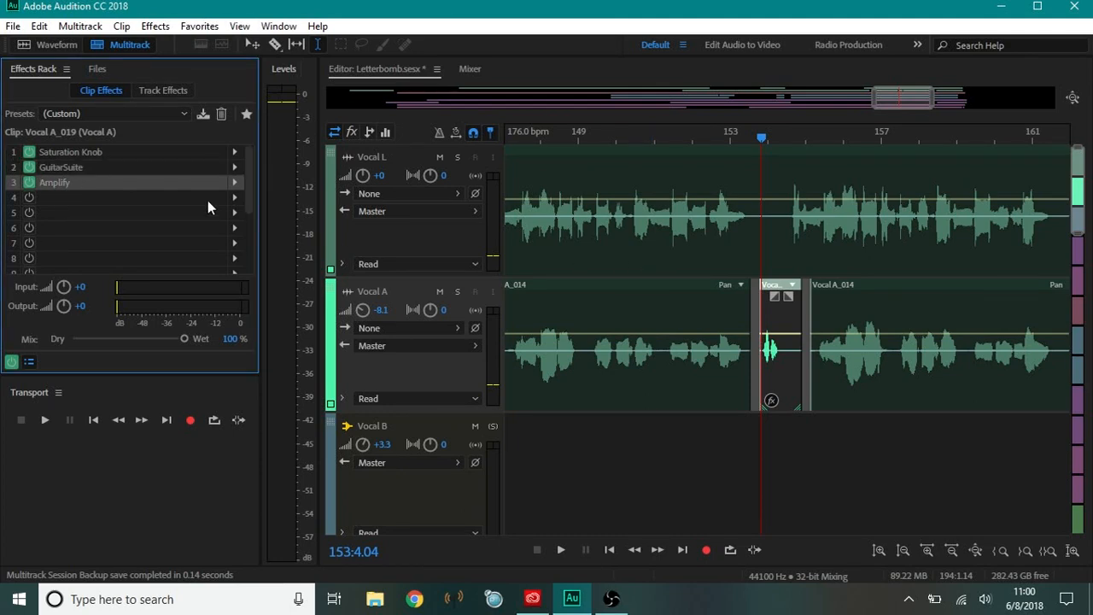
click(716, 208)
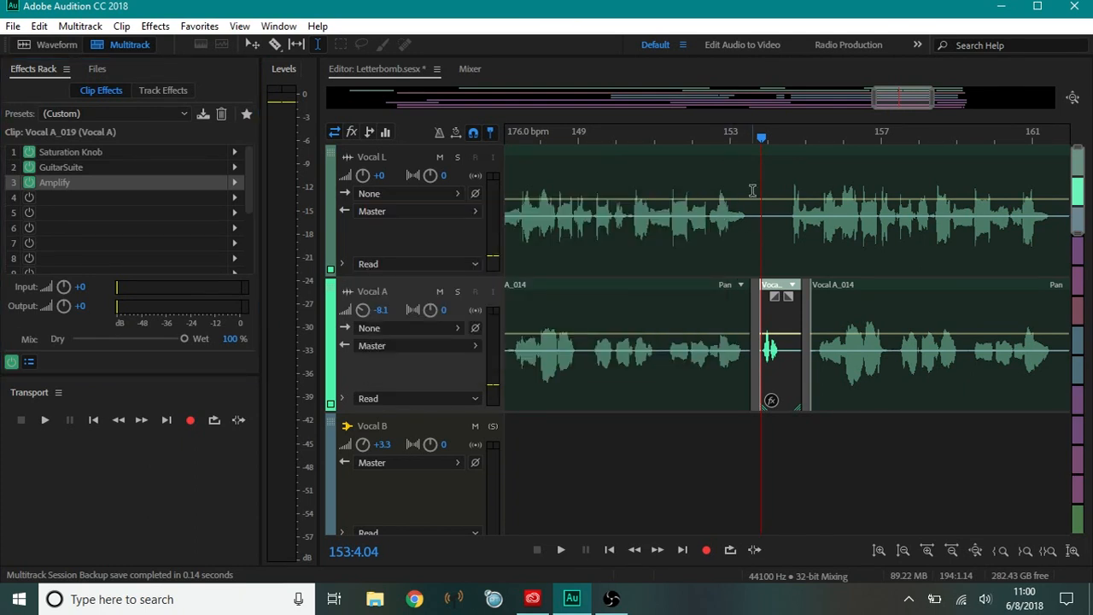
Solo Vocal A and audition the Vocal A_019 clip with Saturation Knob and GuitarSuite bypassed and then enabled
click(458, 292)
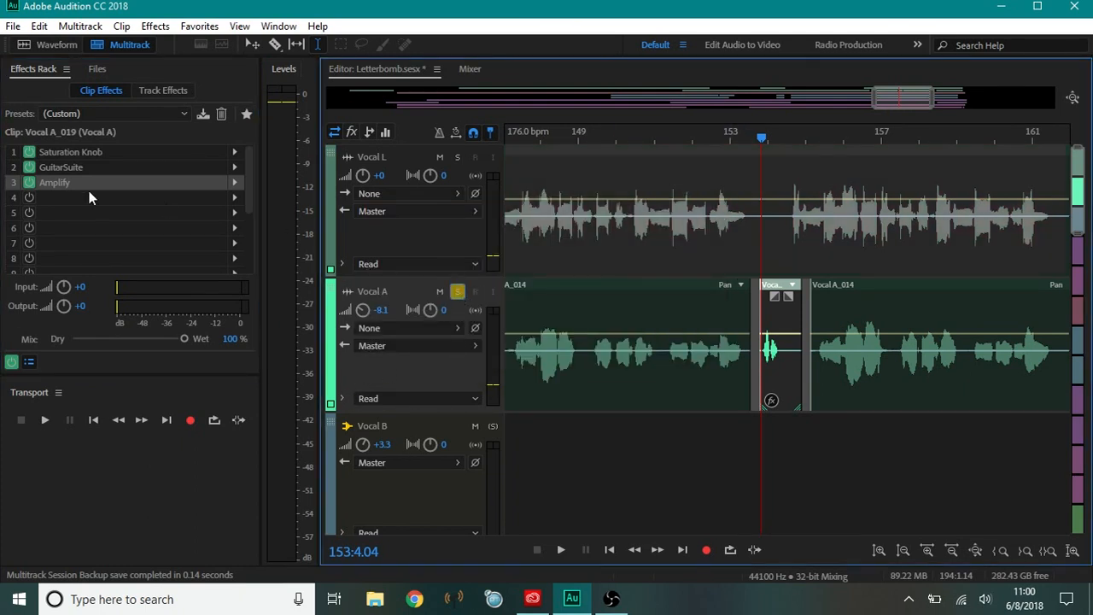
click(30, 153)
click(29, 168)
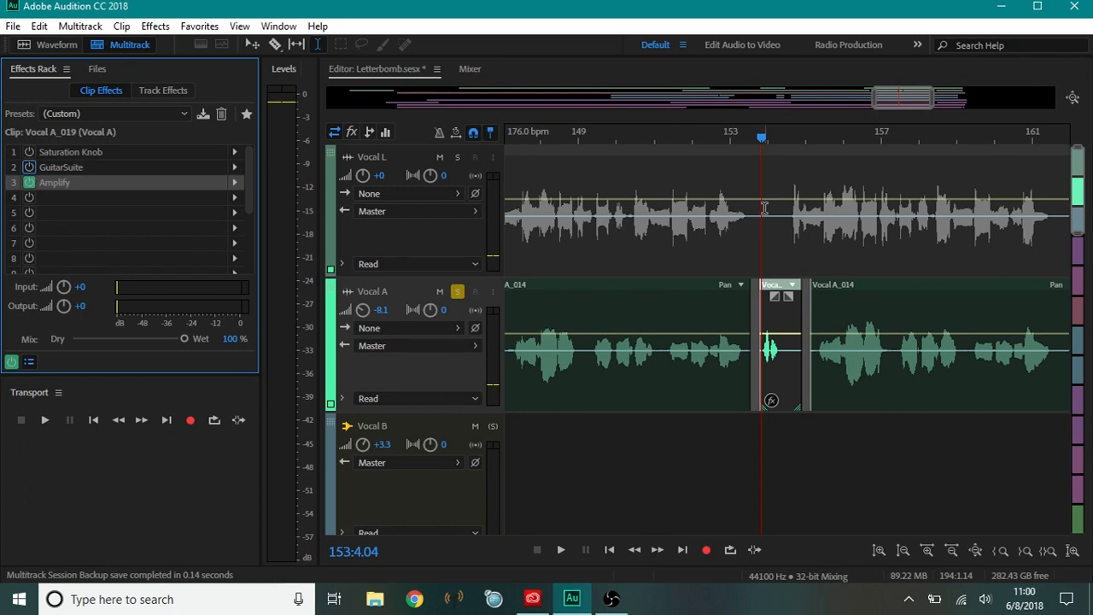
click(759, 141)
key(space)
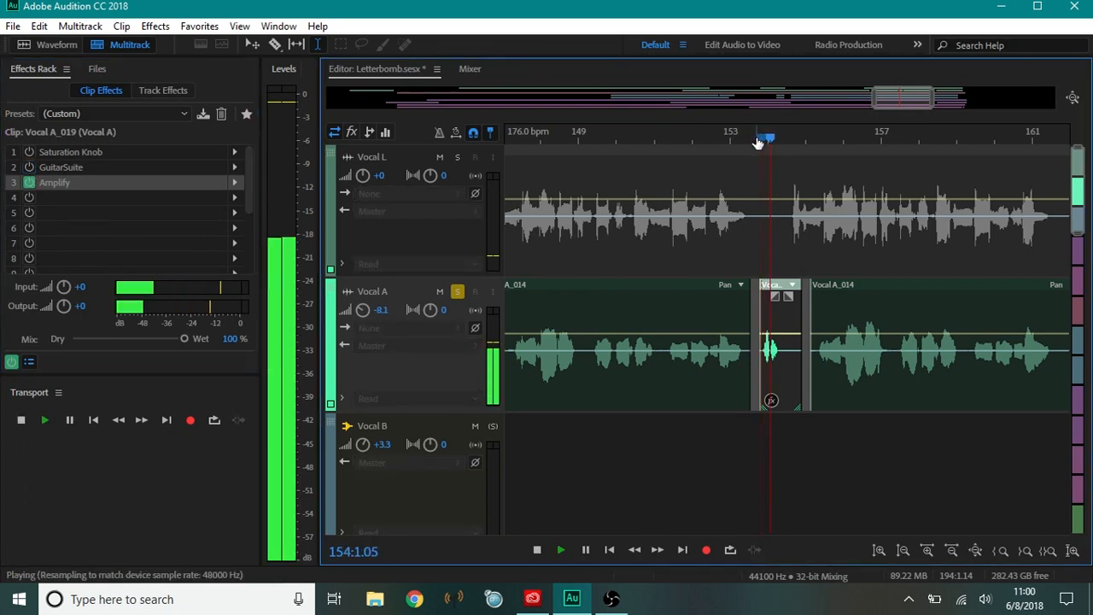
key(space)
key(space)
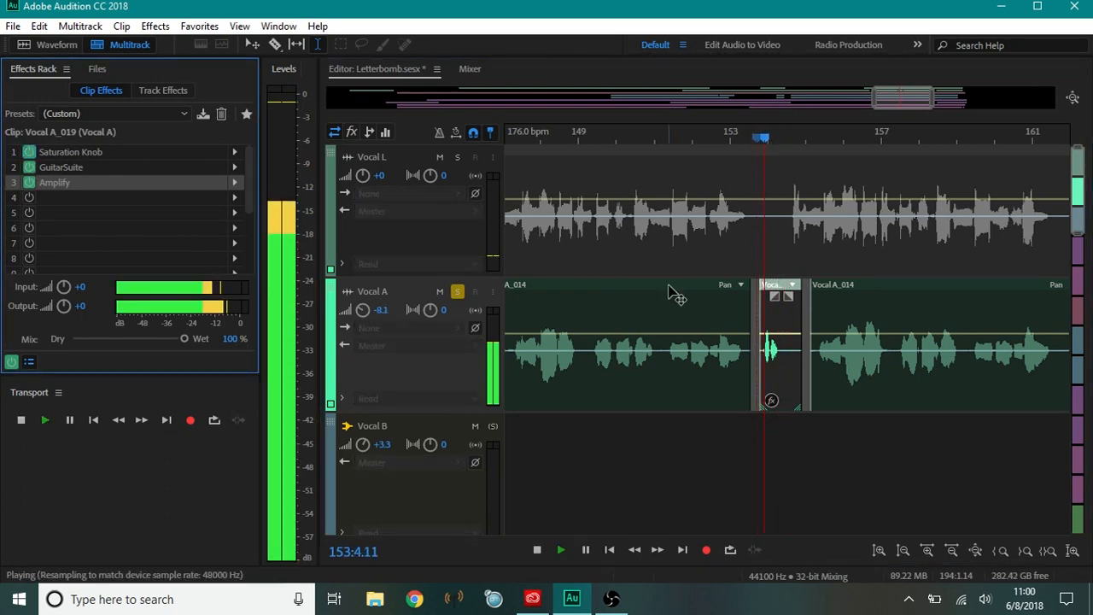
key(space)
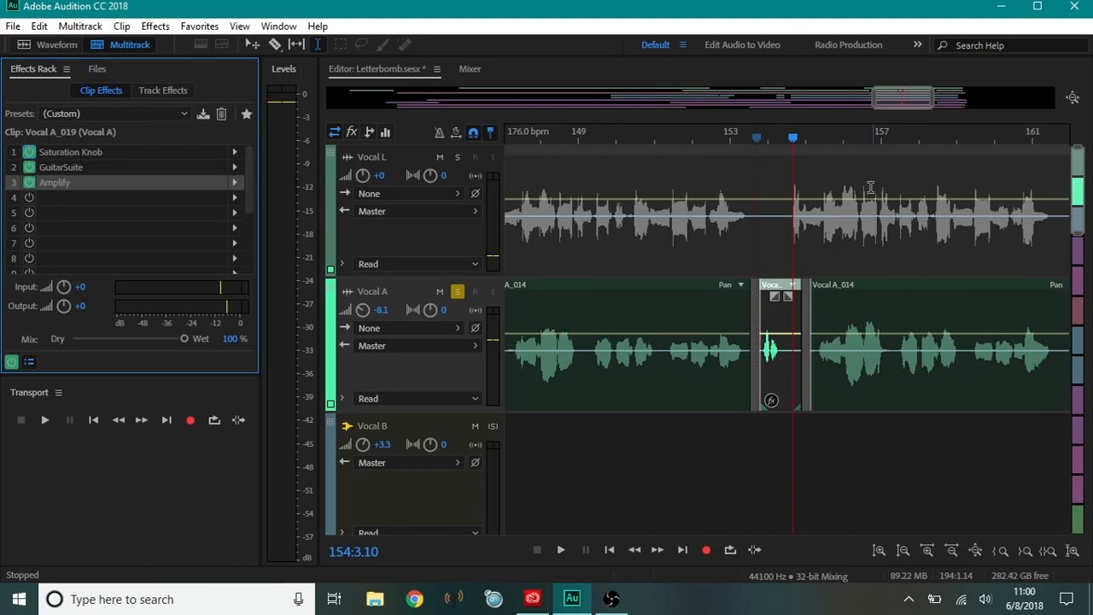
Unsolo Vocal A, bypass all three effects on the Vocal A_019 clip, and audition the full mix from about bar 151
click(458, 292)
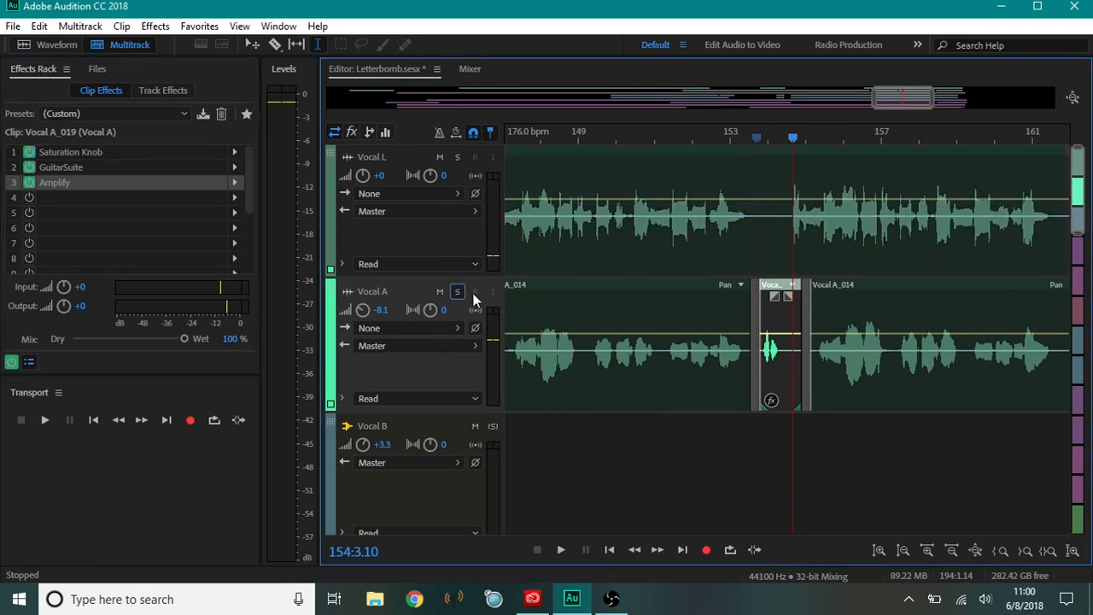
click(30, 167)
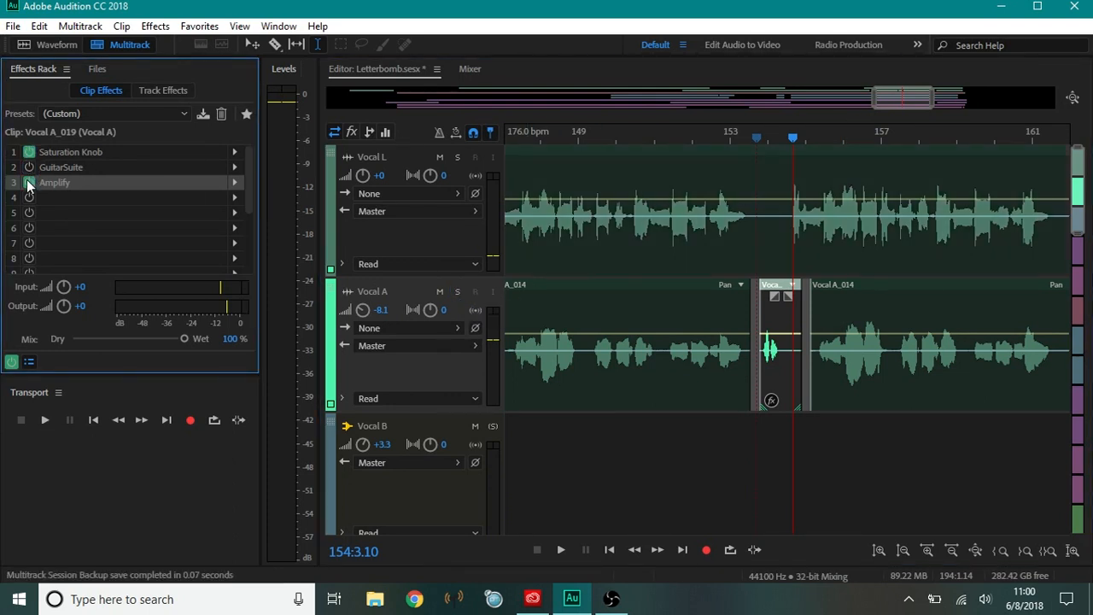
click(30, 183)
click(30, 153)
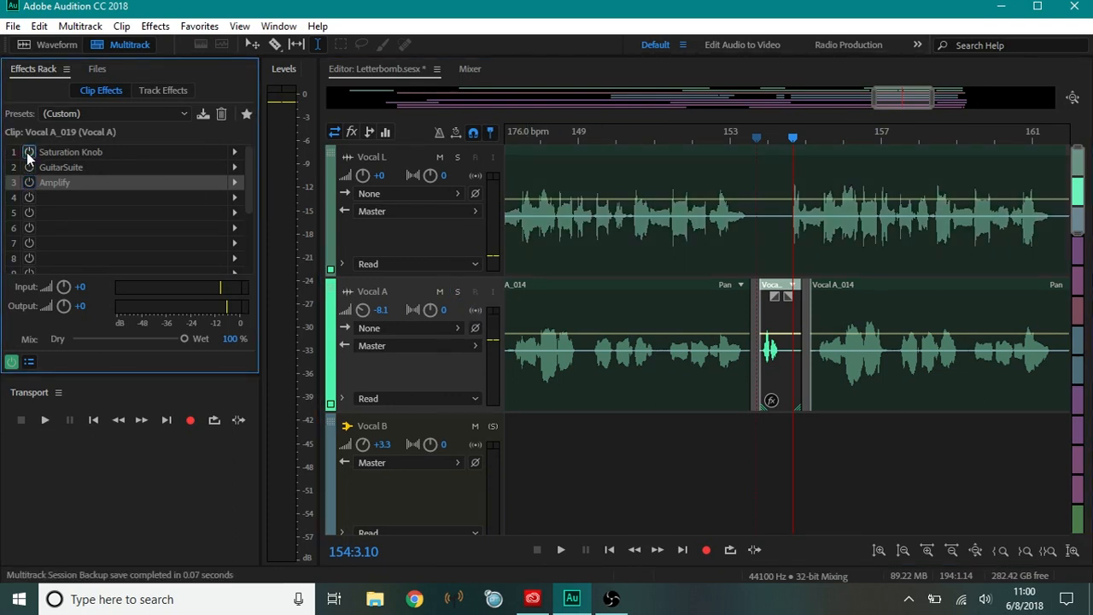
click(666, 138)
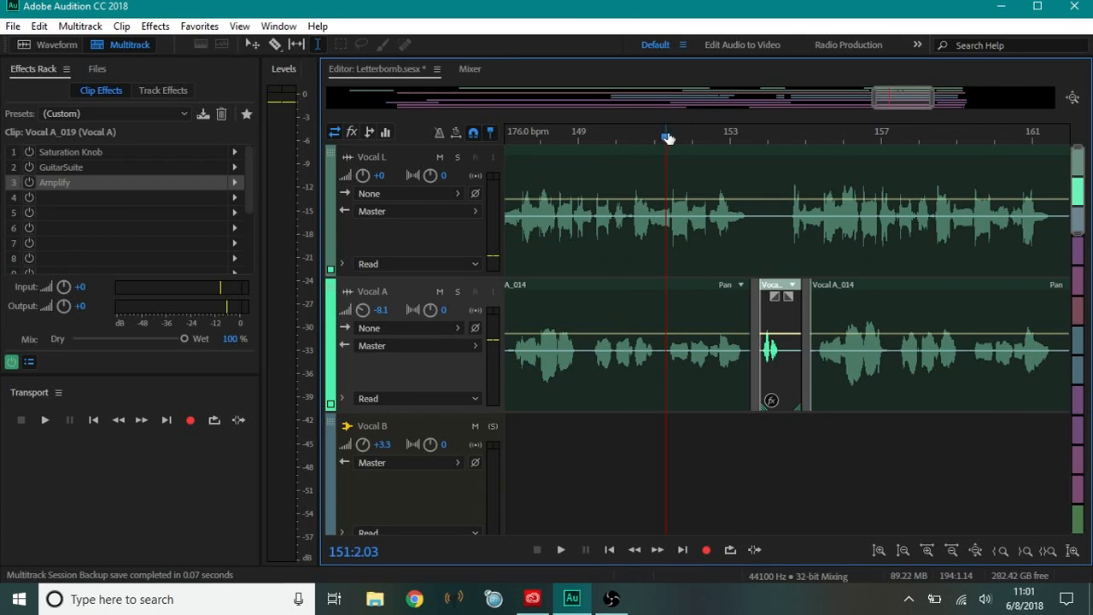
key(space)
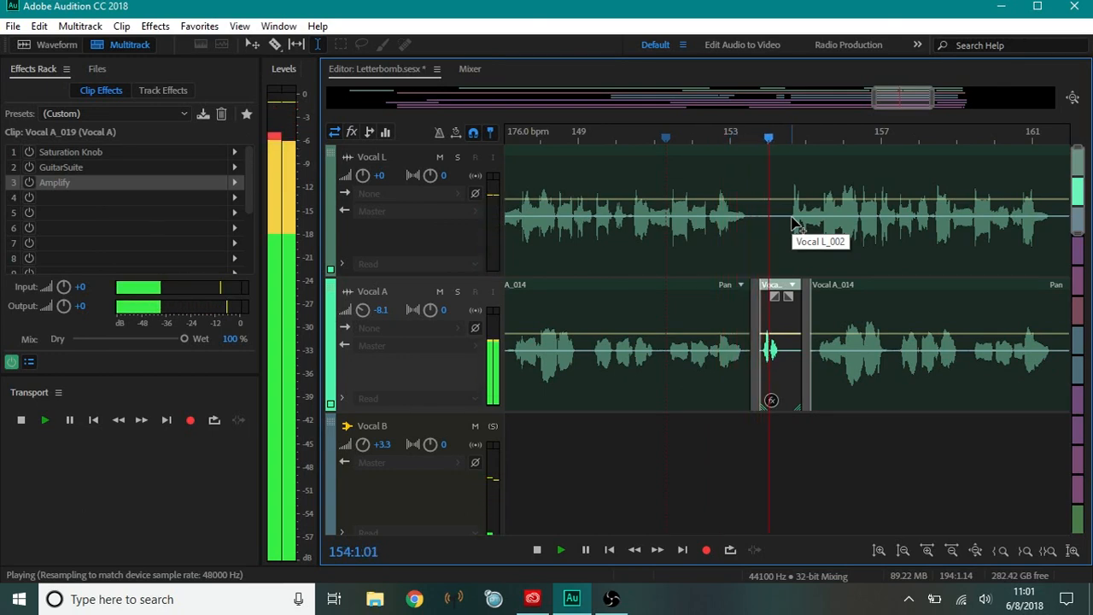
key(space)
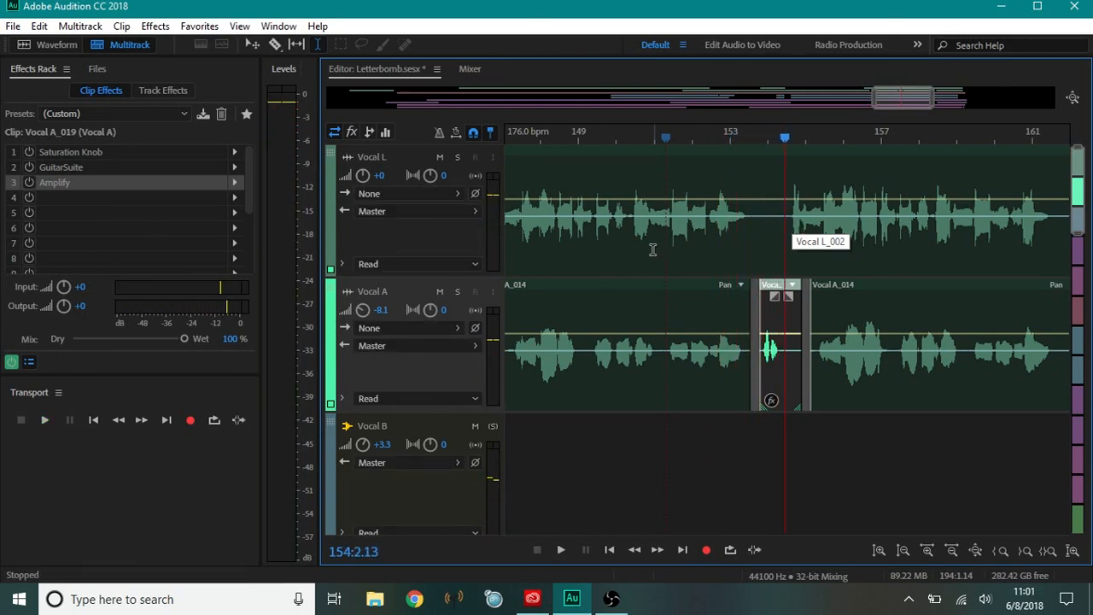
Re-enable Amplify, GuitarSuite and Saturation Knob on the Vocal A_019 clip and audition the full mix again from about bar 151
click(660, 141)
click(30, 184)
click(30, 170)
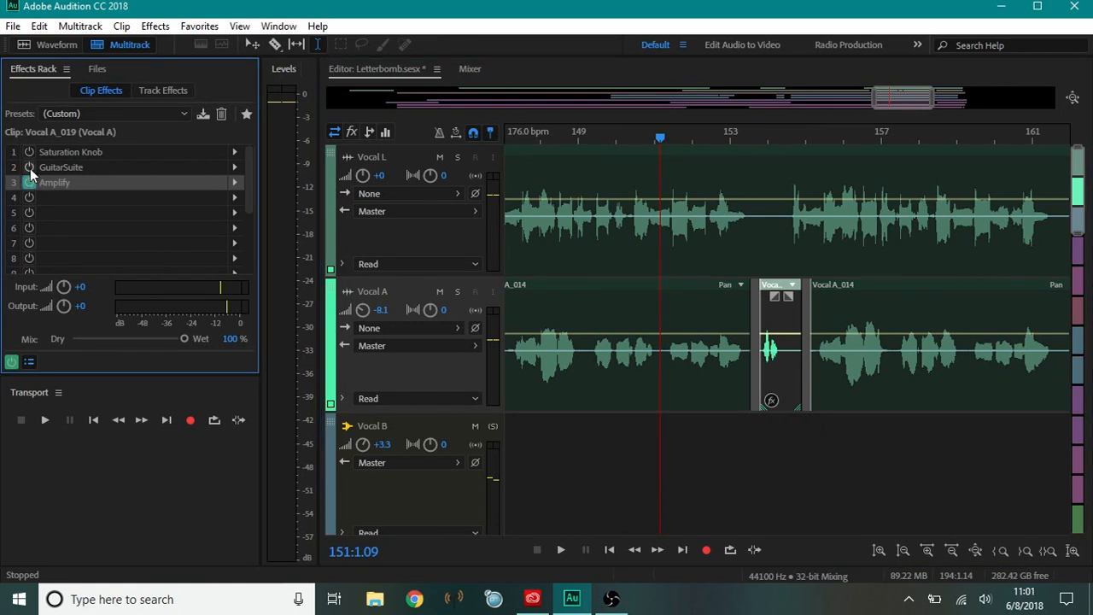
click(30, 153)
key(space)
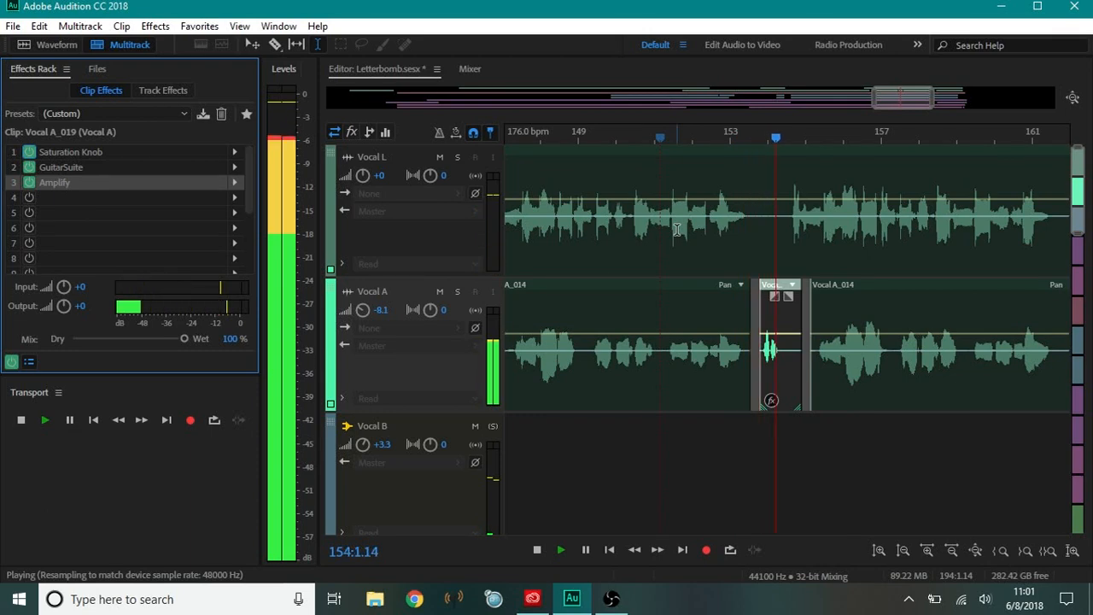
key(space)
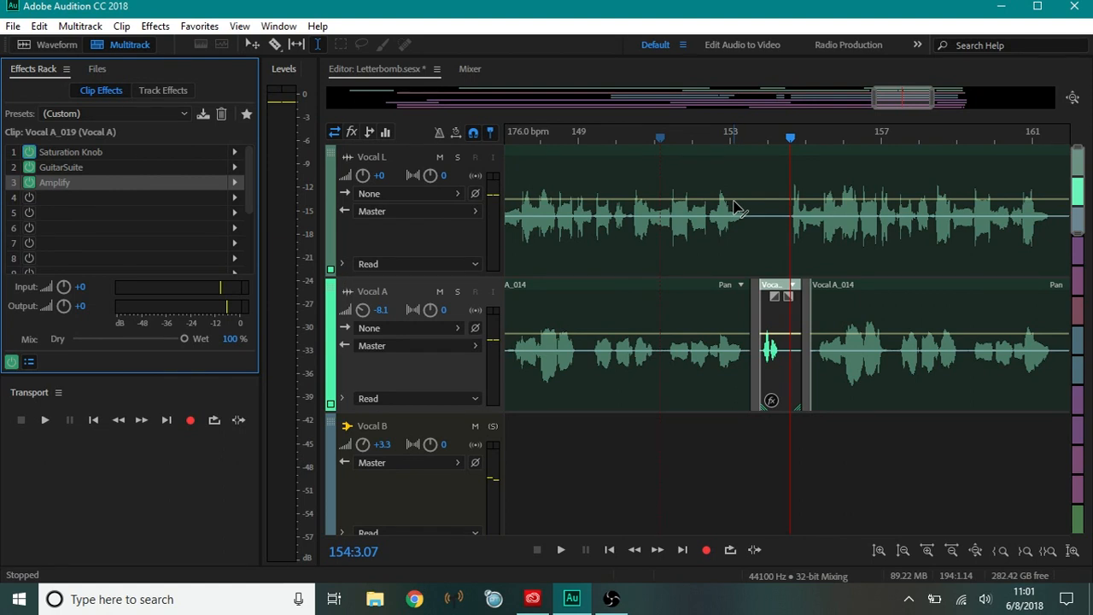
Place the playhead just before bar 106, where the Vocal B L_012_1 and Vocal B R_014 clips begin, and solo the Vocal B L and Vocal B R tracks
scroll(716, 261, down, 5)
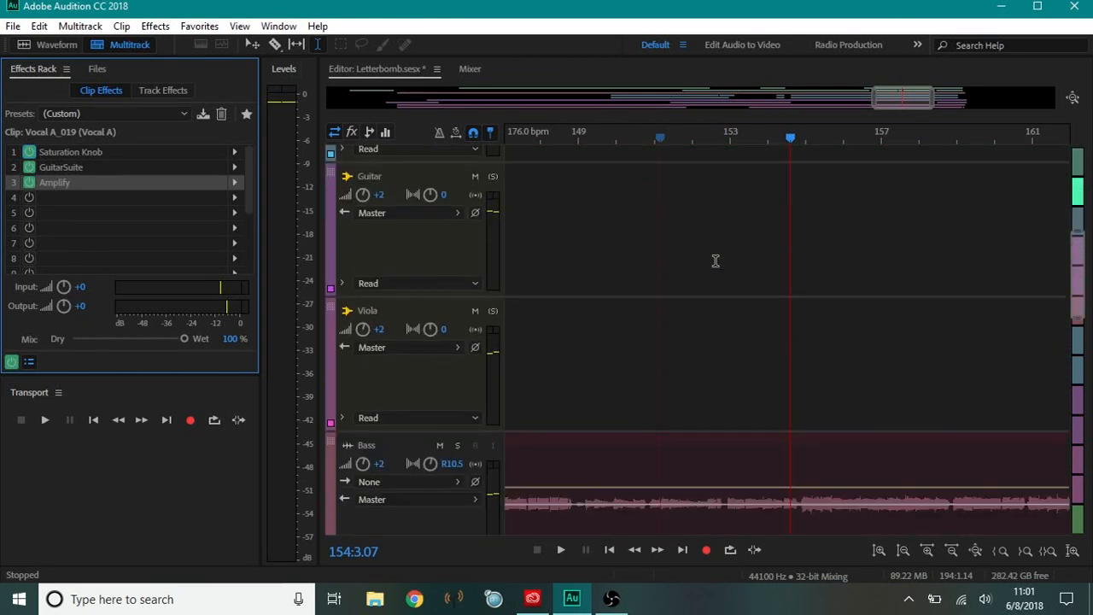
scroll(715, 261, down, 10)
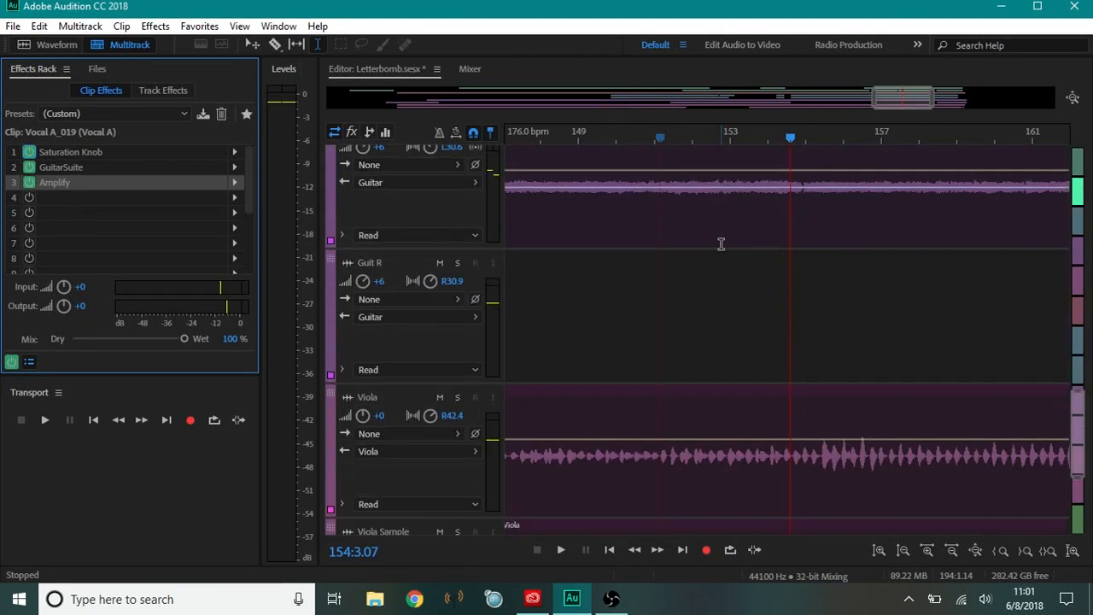
scroll(721, 225, up, 1)
scroll(761, 234, up, 10)
drag(907, 104, 734, 101)
scroll(760, 233, down, 5)
scroll(831, 290, up, 1)
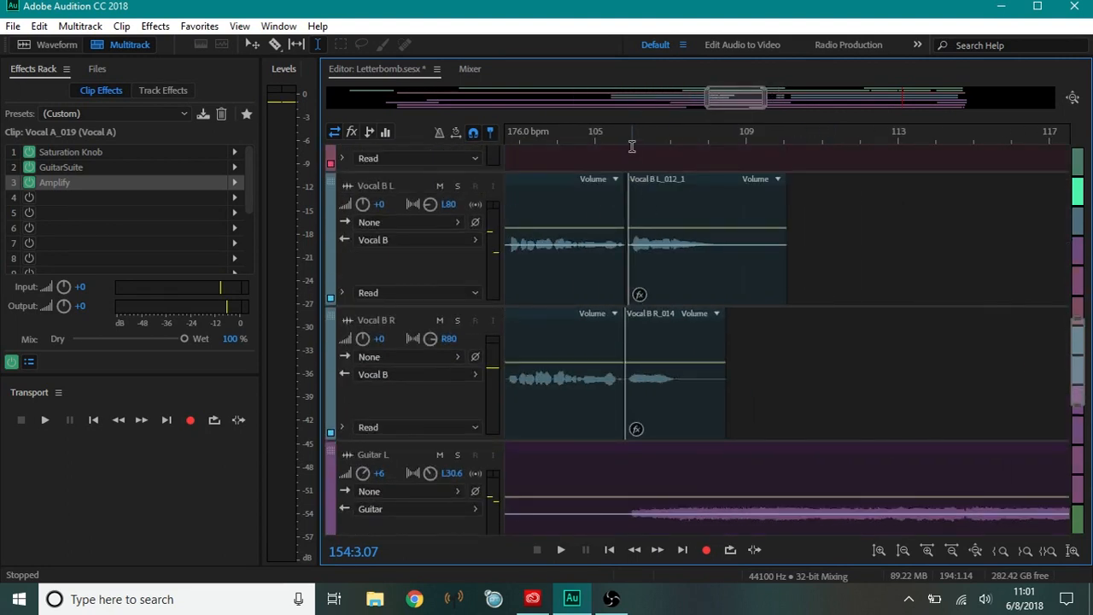
click(624, 141)
click(456, 185)
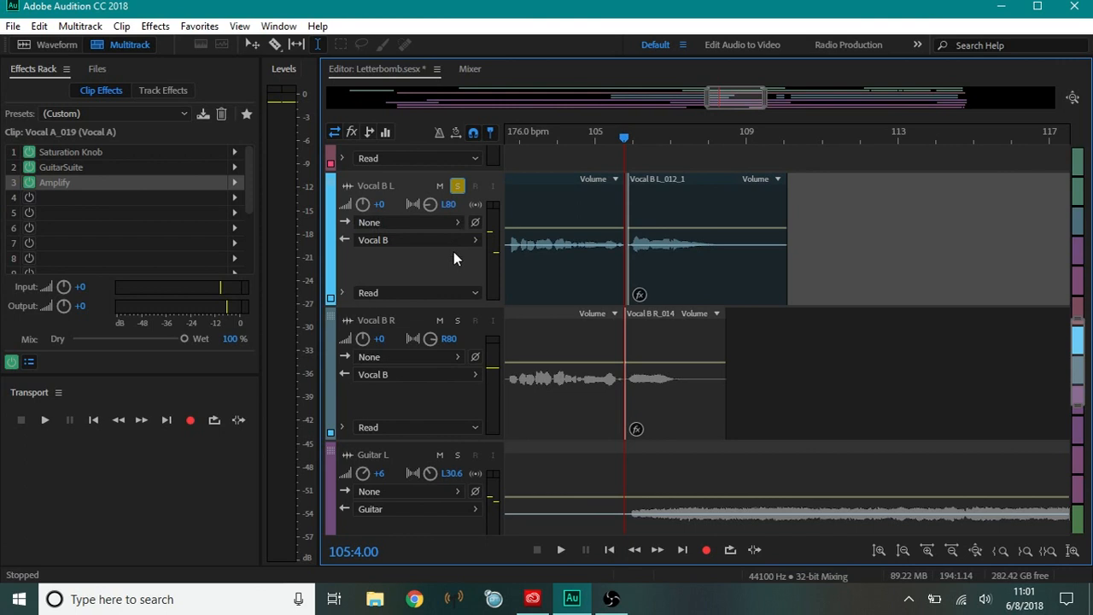
click(457, 320)
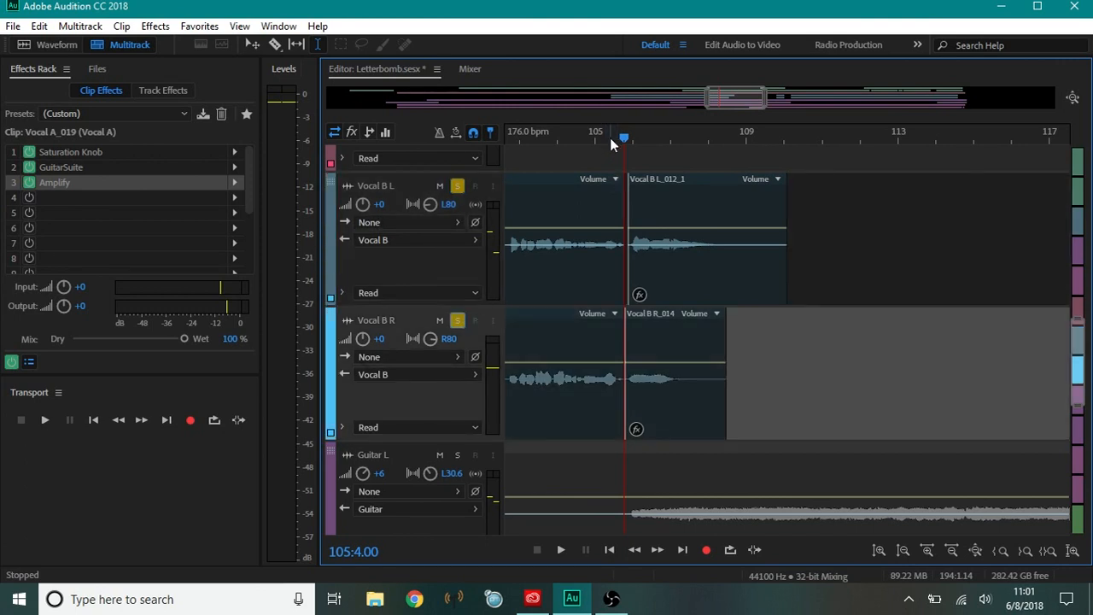
Bypass Saturation Knob on the Vocal B L_012_1 and Vocal B R_014 clips and place the playhead at about bar 104
click(643, 197)
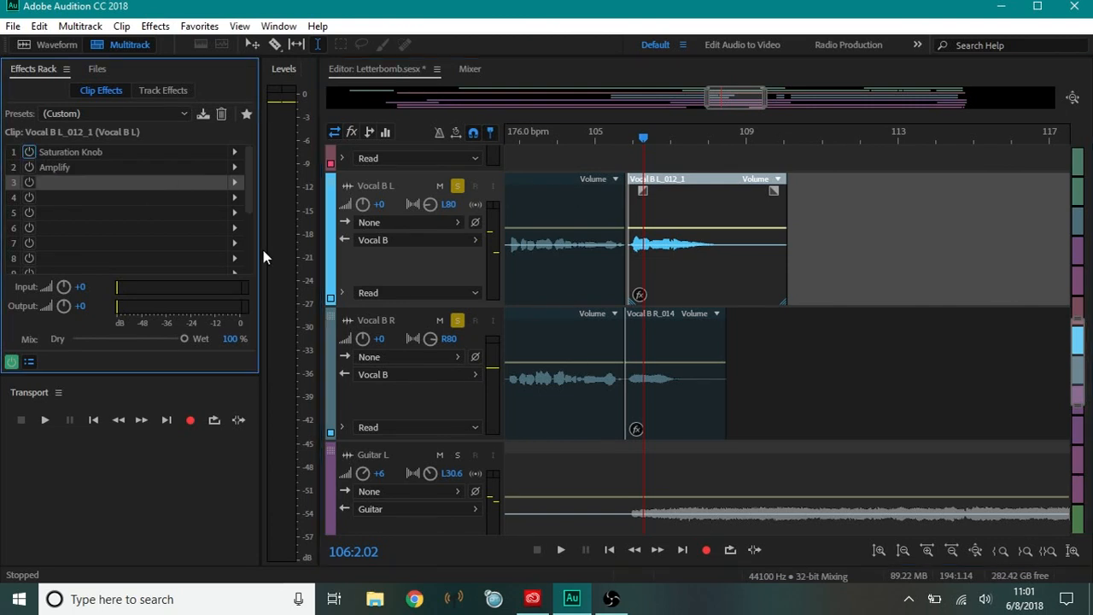
click(653, 335)
click(29, 153)
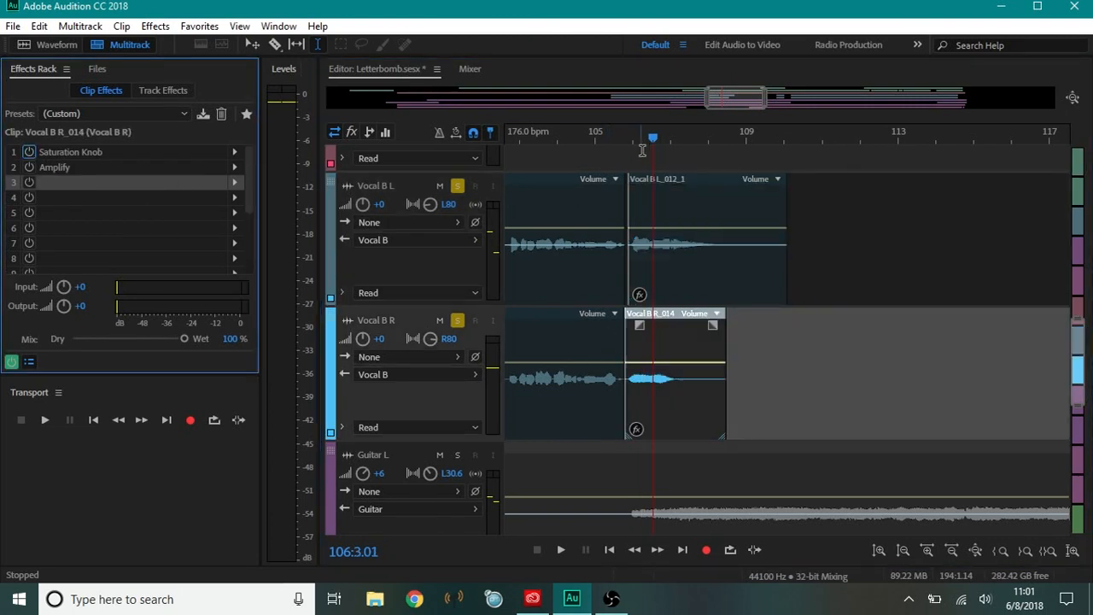
click(557, 134)
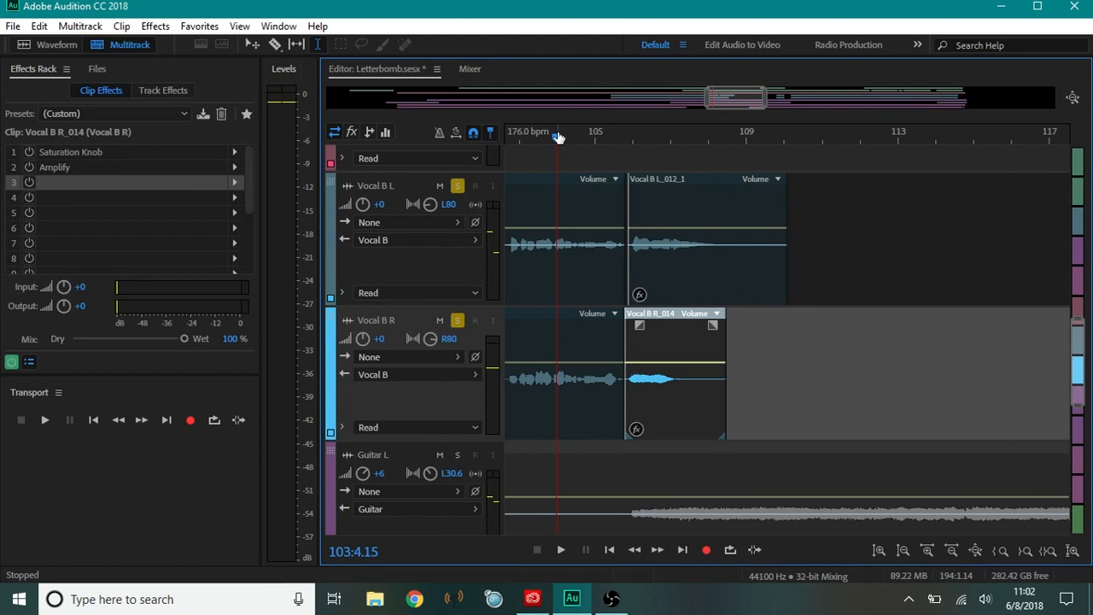
Audition the soloed Vocal B L and Vocal B R tracks from about bar 104 with Saturation Knob bypassed and return the playhead there
key(space)
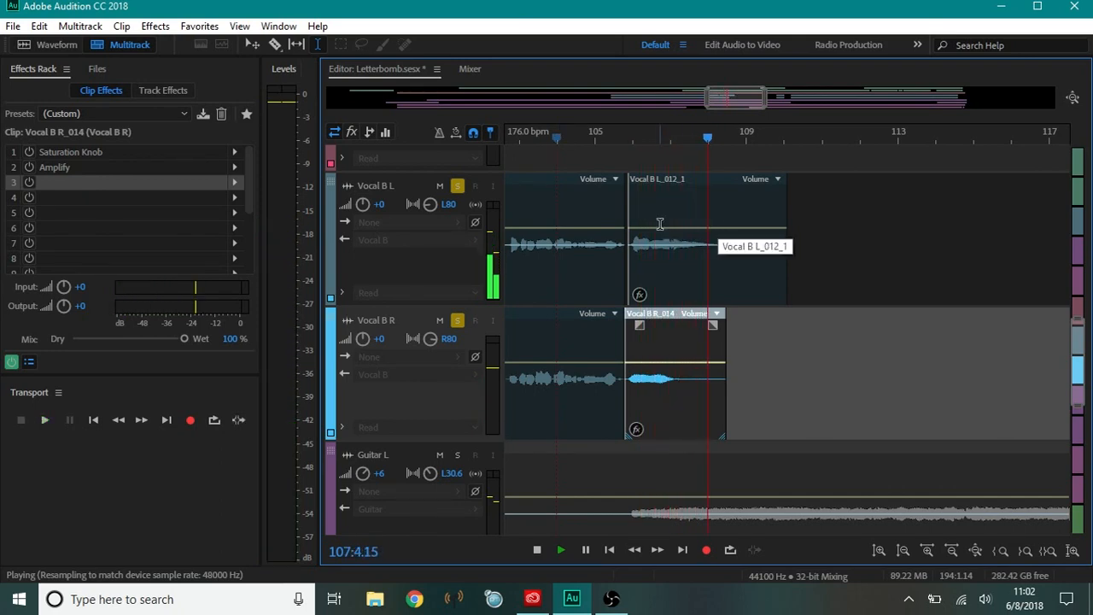
key(space)
click(551, 134)
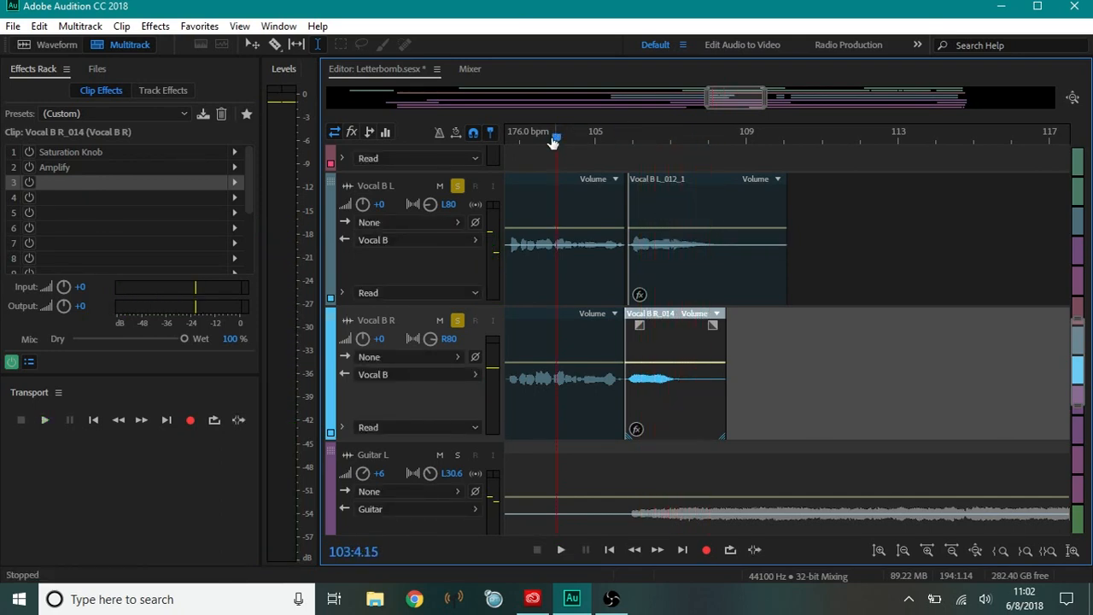
Re-enable Saturation Knob on the Vocal B L_012_1 and Vocal B R_014 clips and audition both soloed tracks from about bar 104
click(732, 214)
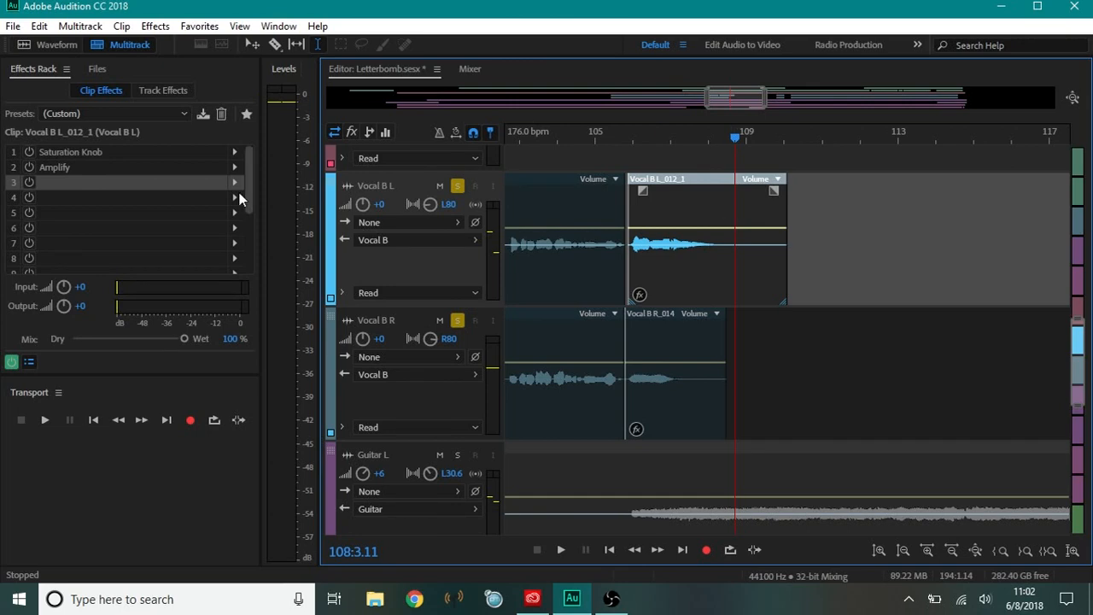
click(652, 351)
click(29, 152)
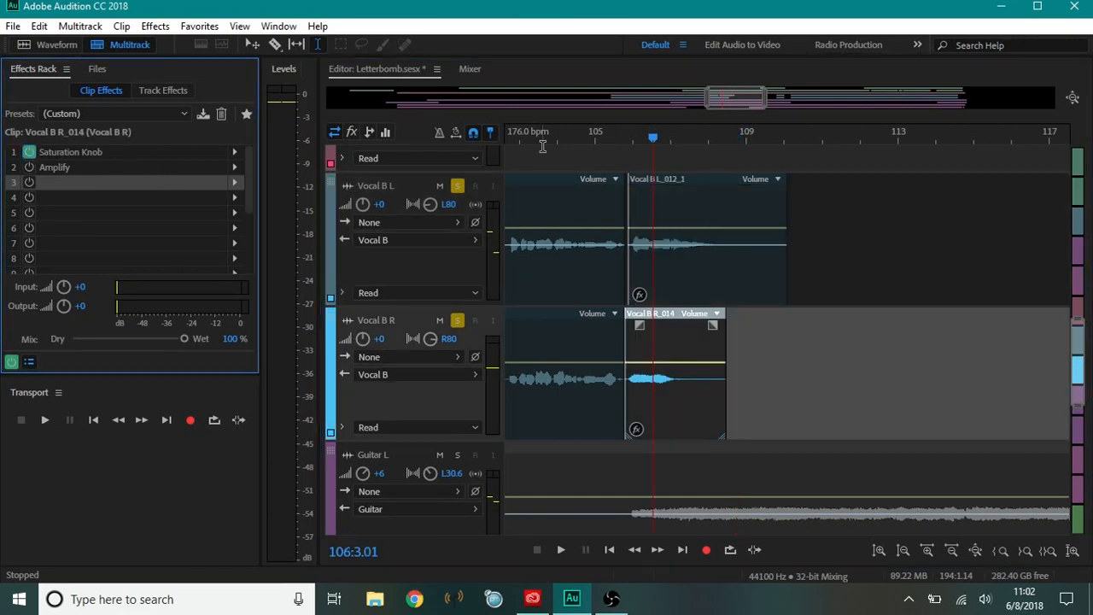
click(553, 136)
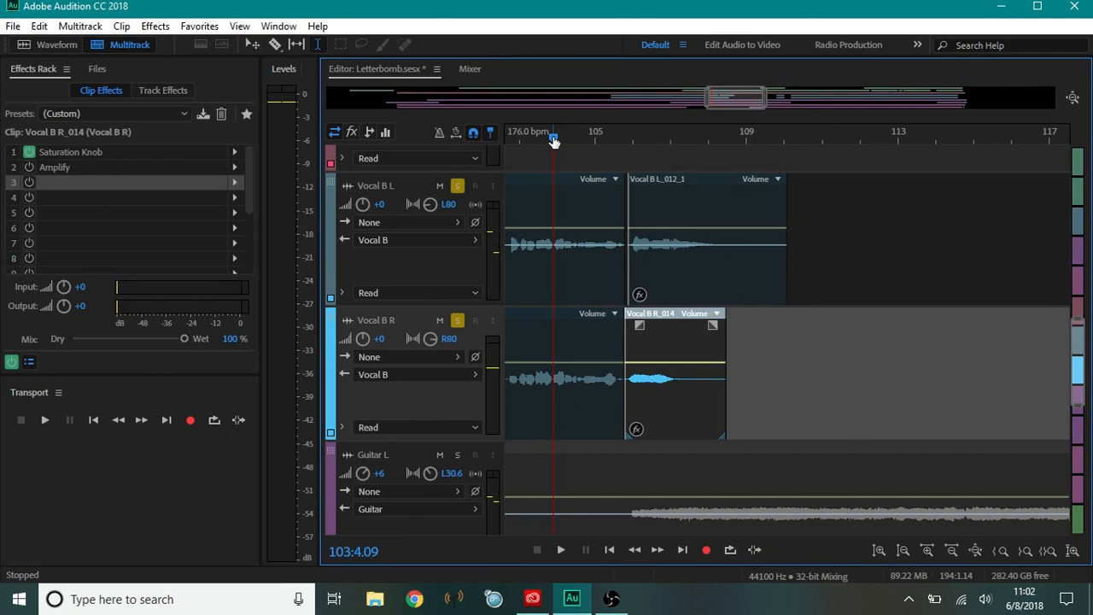
key(space)
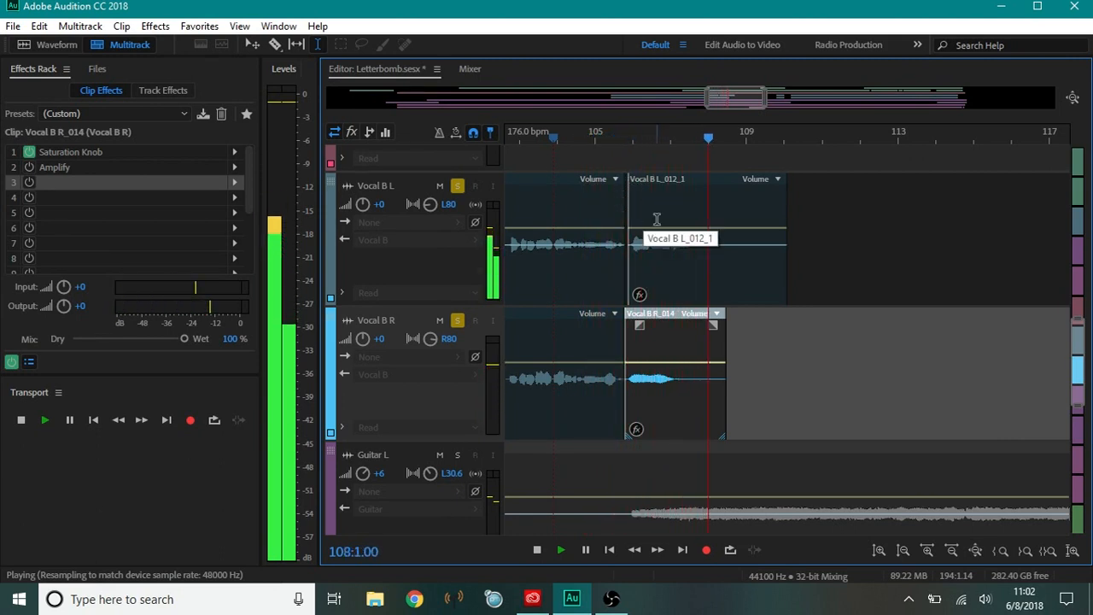
key(space)
Unsolo the Vocal B L and Vocal B R tracks and audition the full mix from about bar 104
click(457, 185)
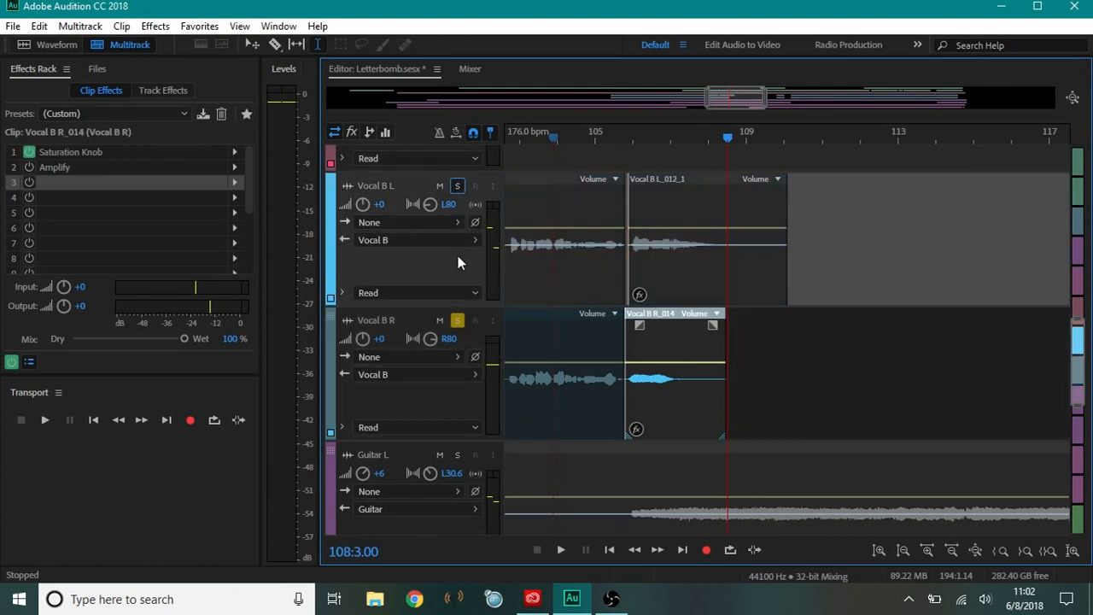
click(457, 321)
click(547, 137)
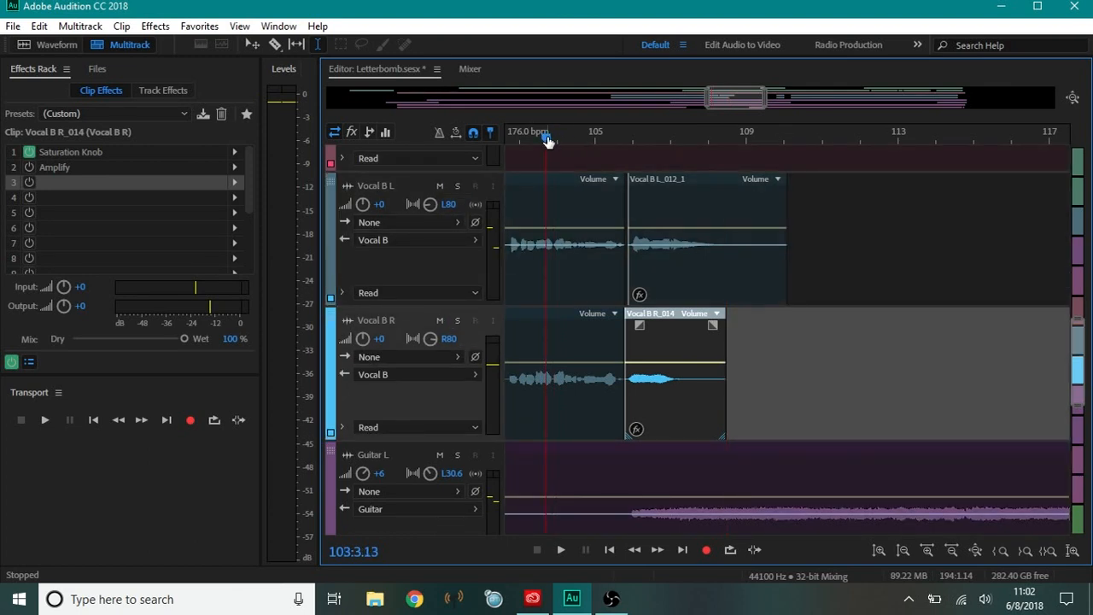
drag(548, 140, 553, 141)
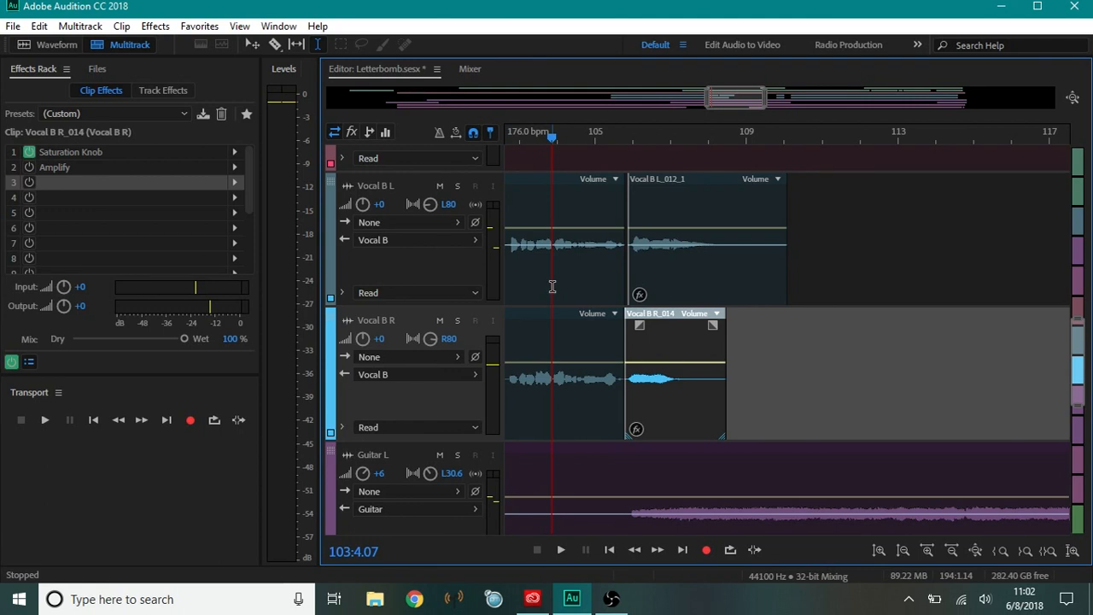
key(space)
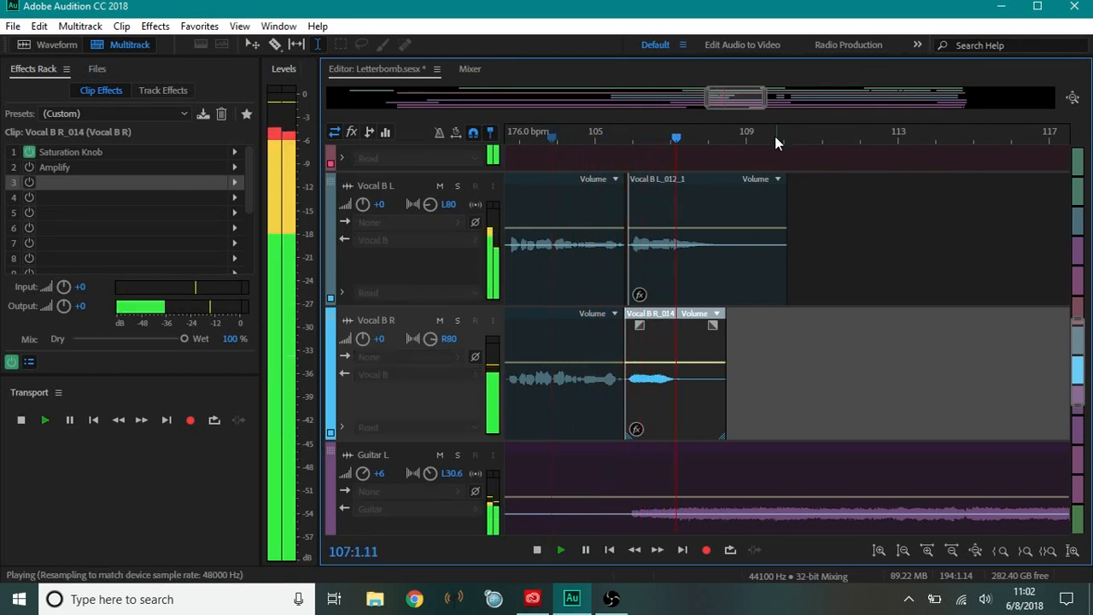
key(space)
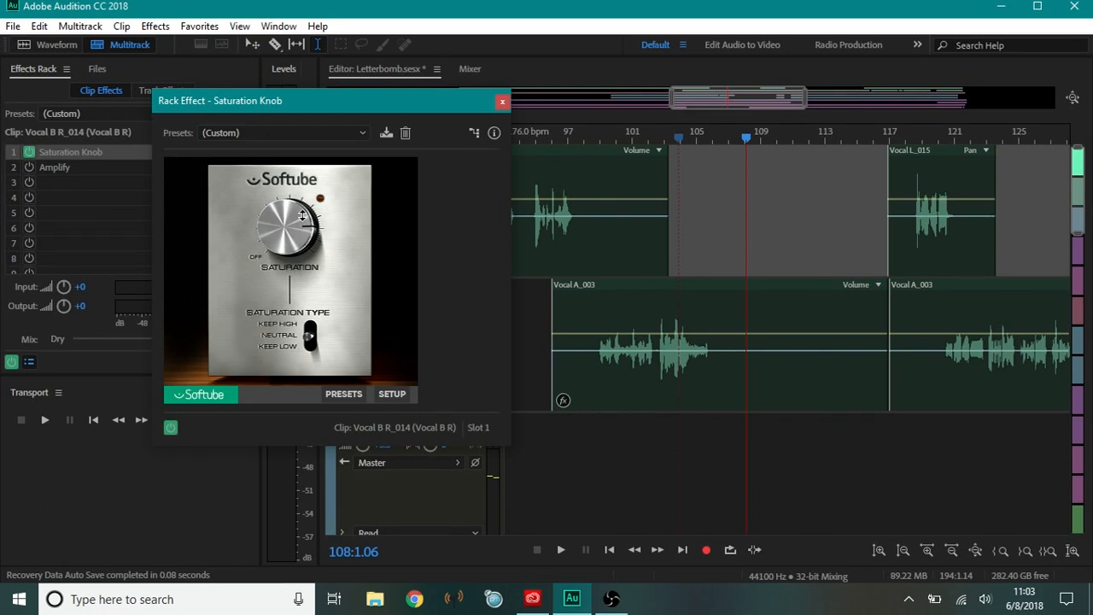
Close the Saturation Knob settings of the Vocal B R_014 clip and show the track effects of Vocal L
click(501, 102)
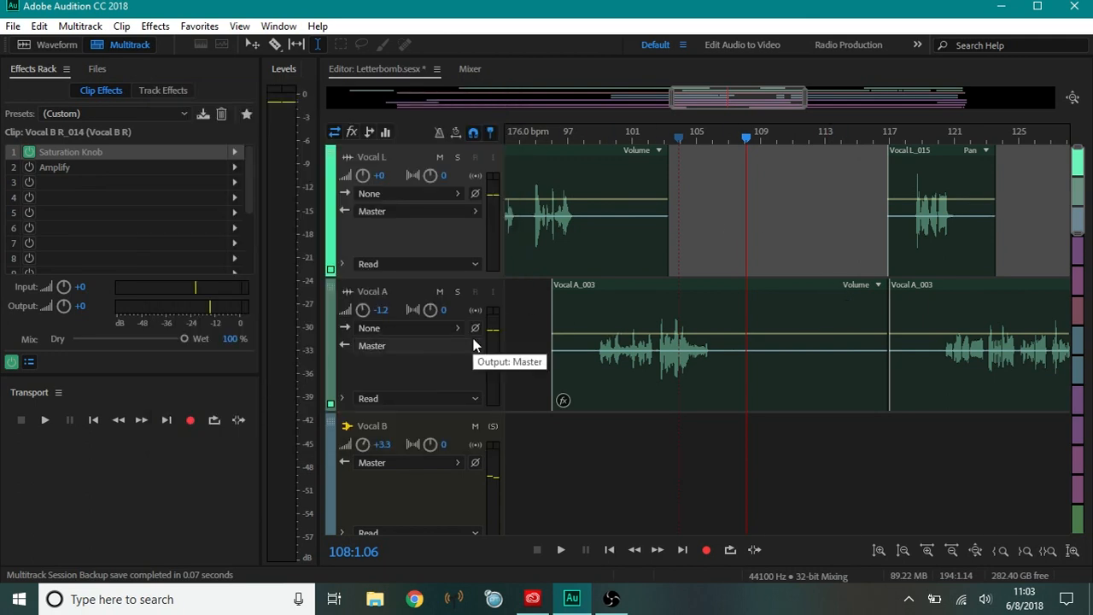
click(176, 91)
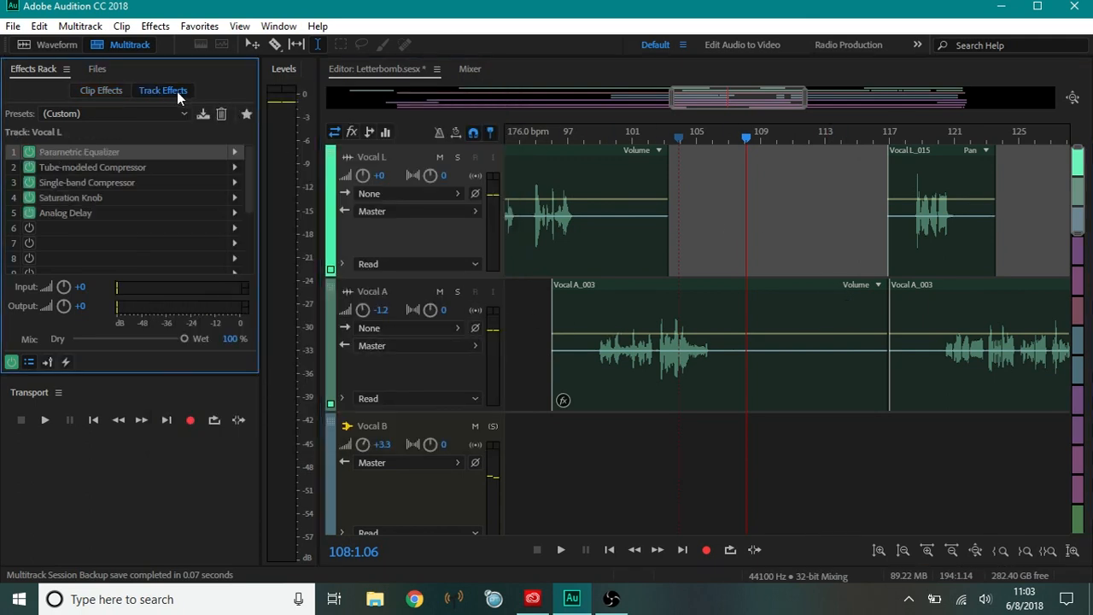